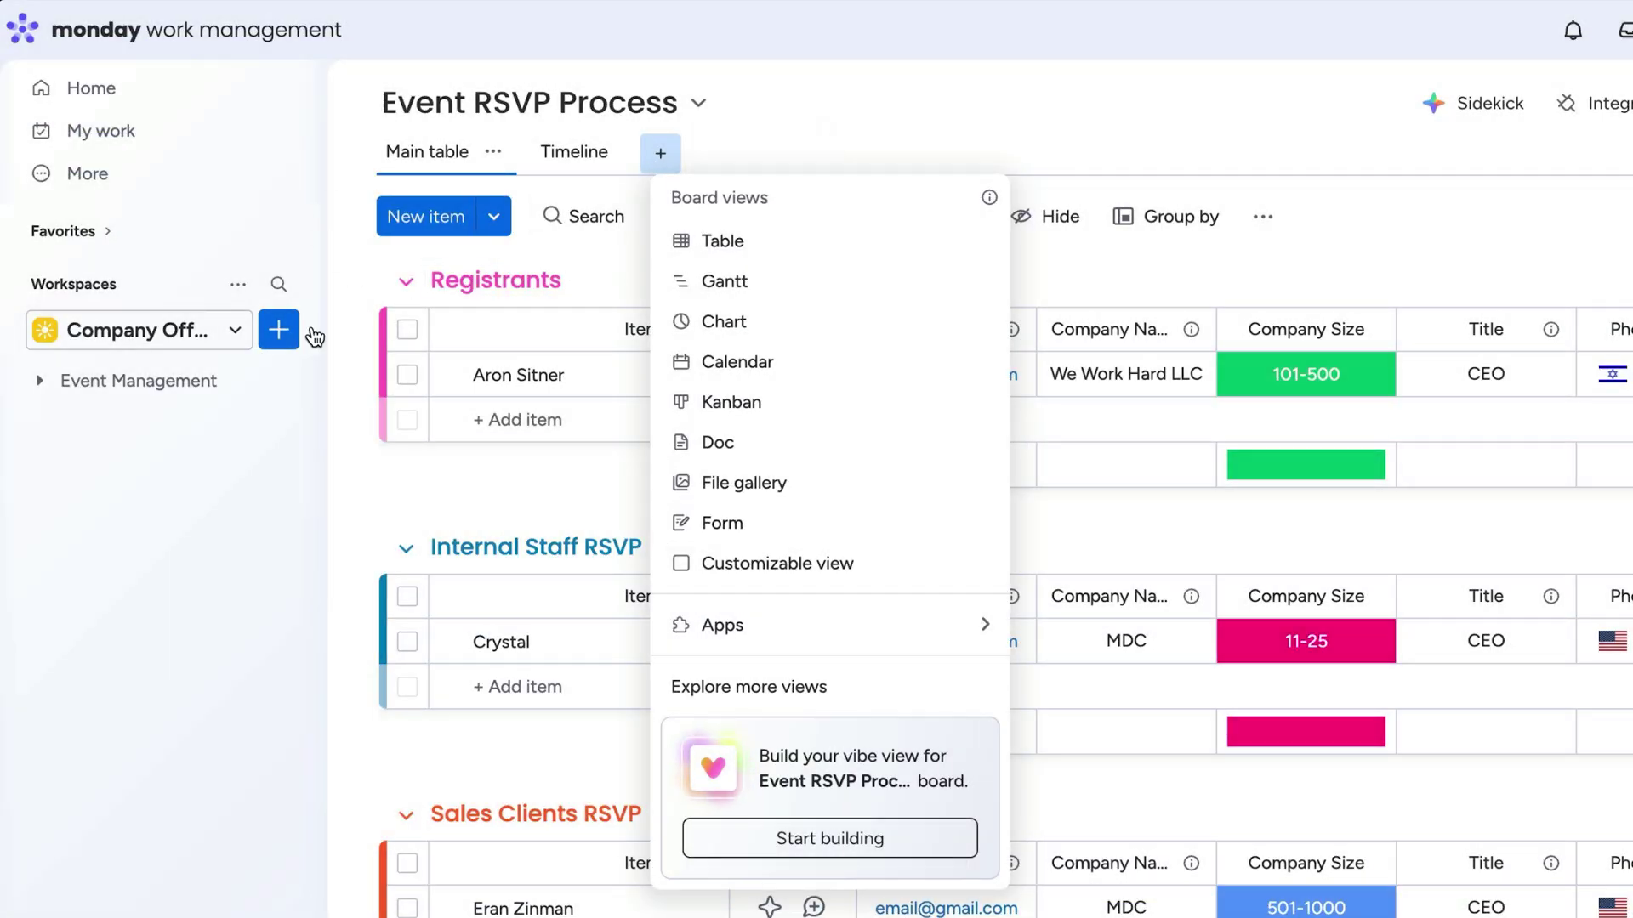
- Generate an 'Event Registration and Vendor Details' form with AI, adding a Department question and purple background
{"action": "left_click", "coordinate": [278, 329]}
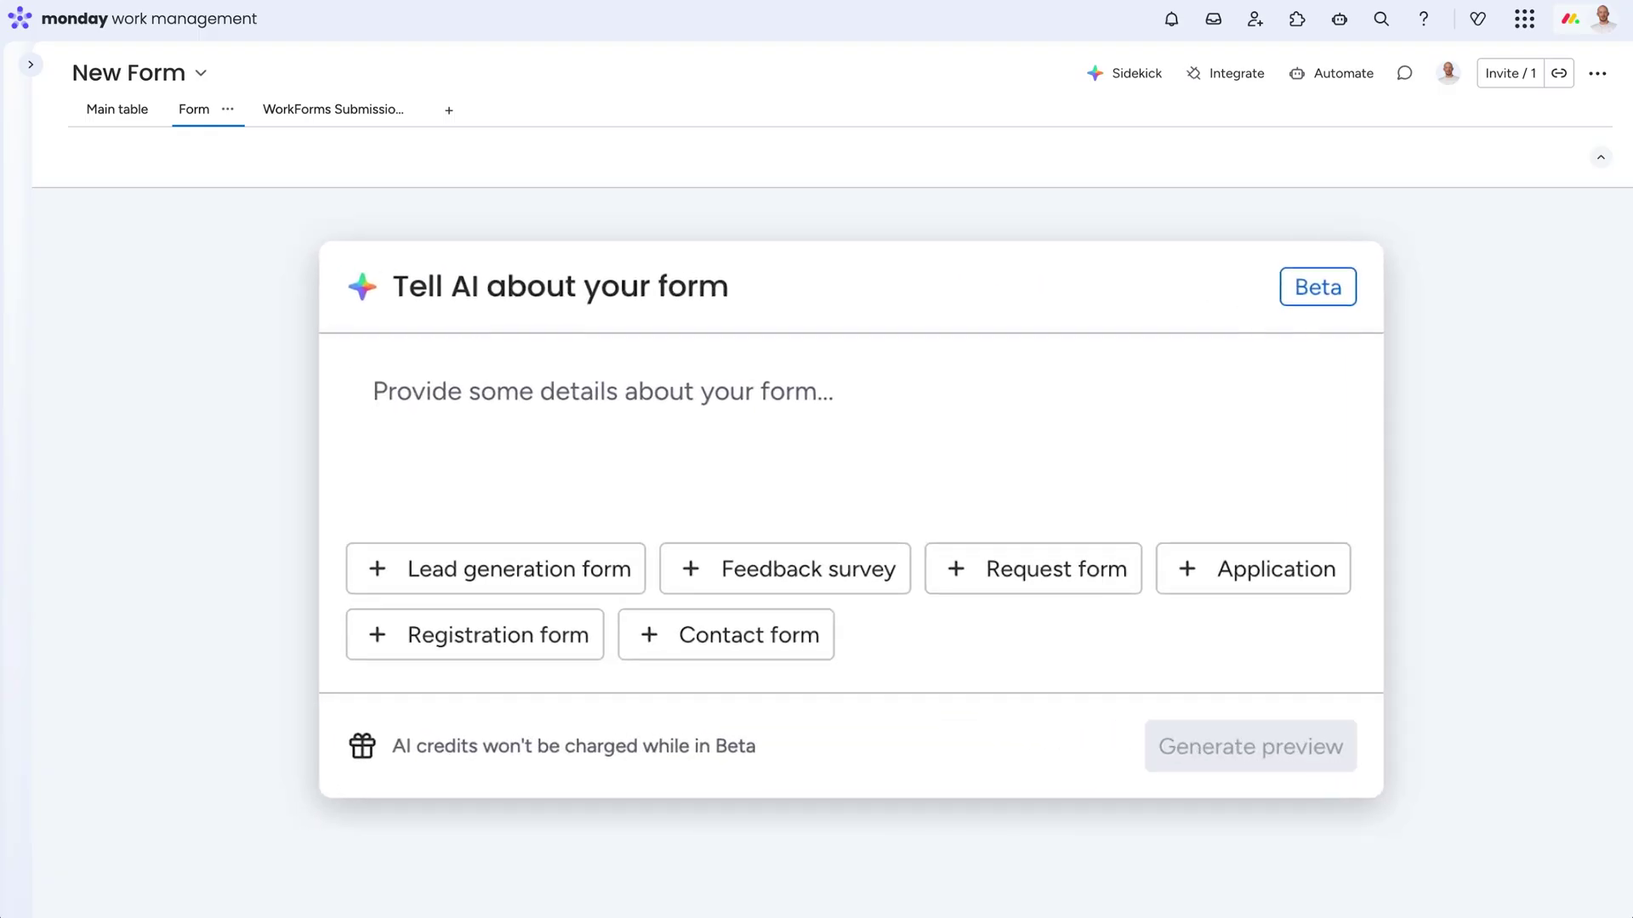
{"action": "type", "text": "A form to collect event registrations and vendor details."}
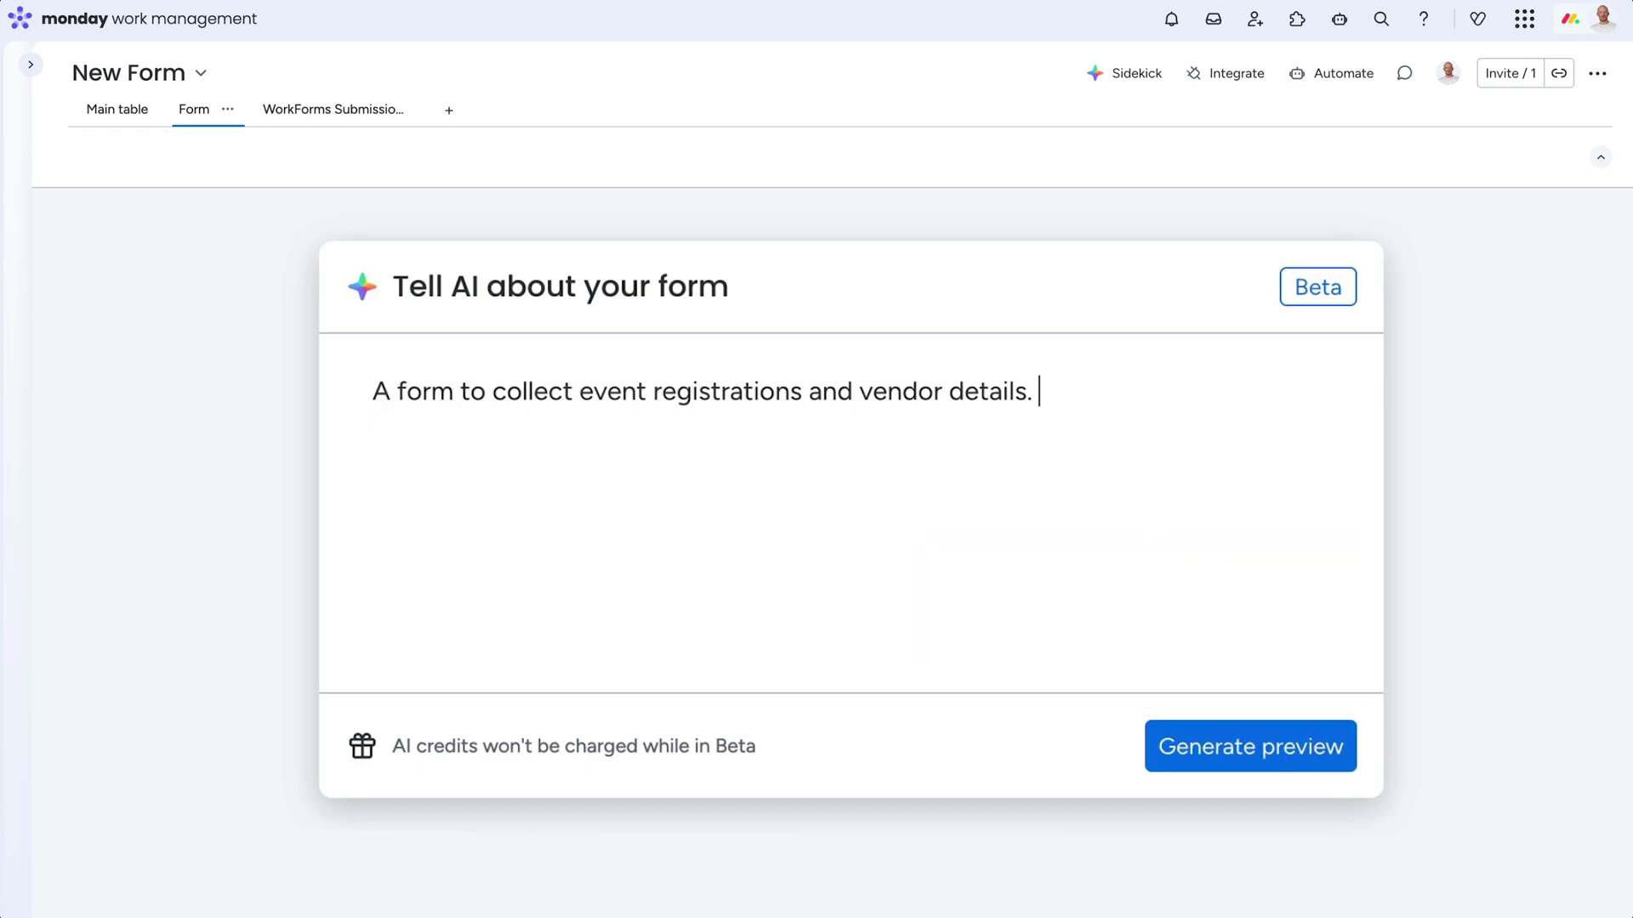
{"action": "left_click", "coordinate": [1169, 759]}
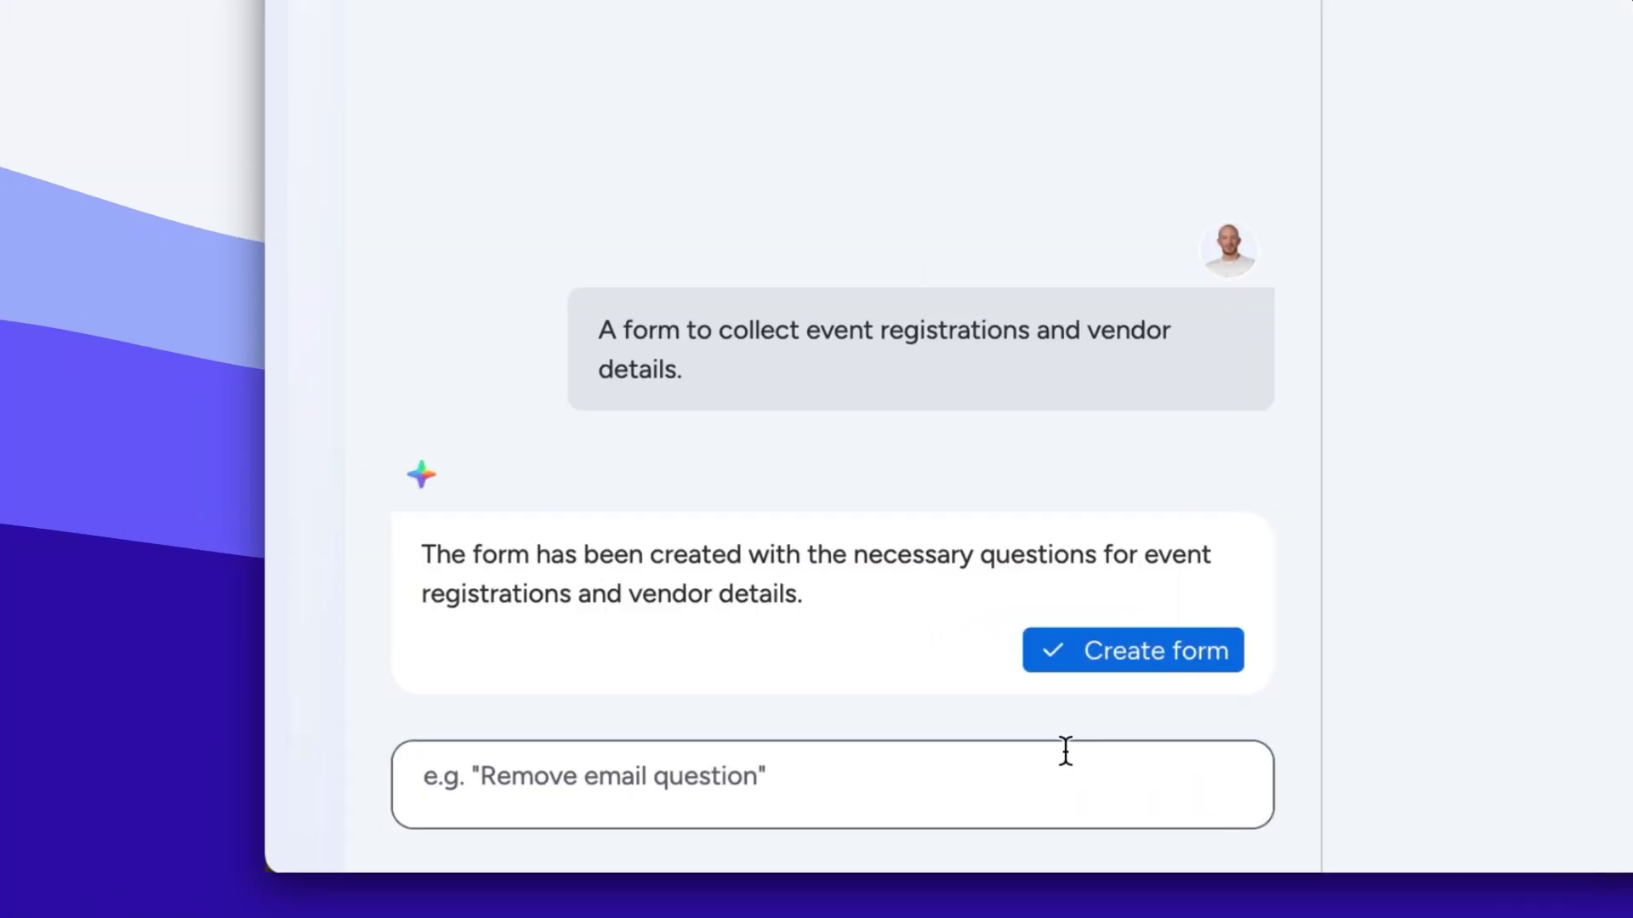
{"action": "type", "text": "I'd like to ask what department at their company they work in. And make the background purple :)"}
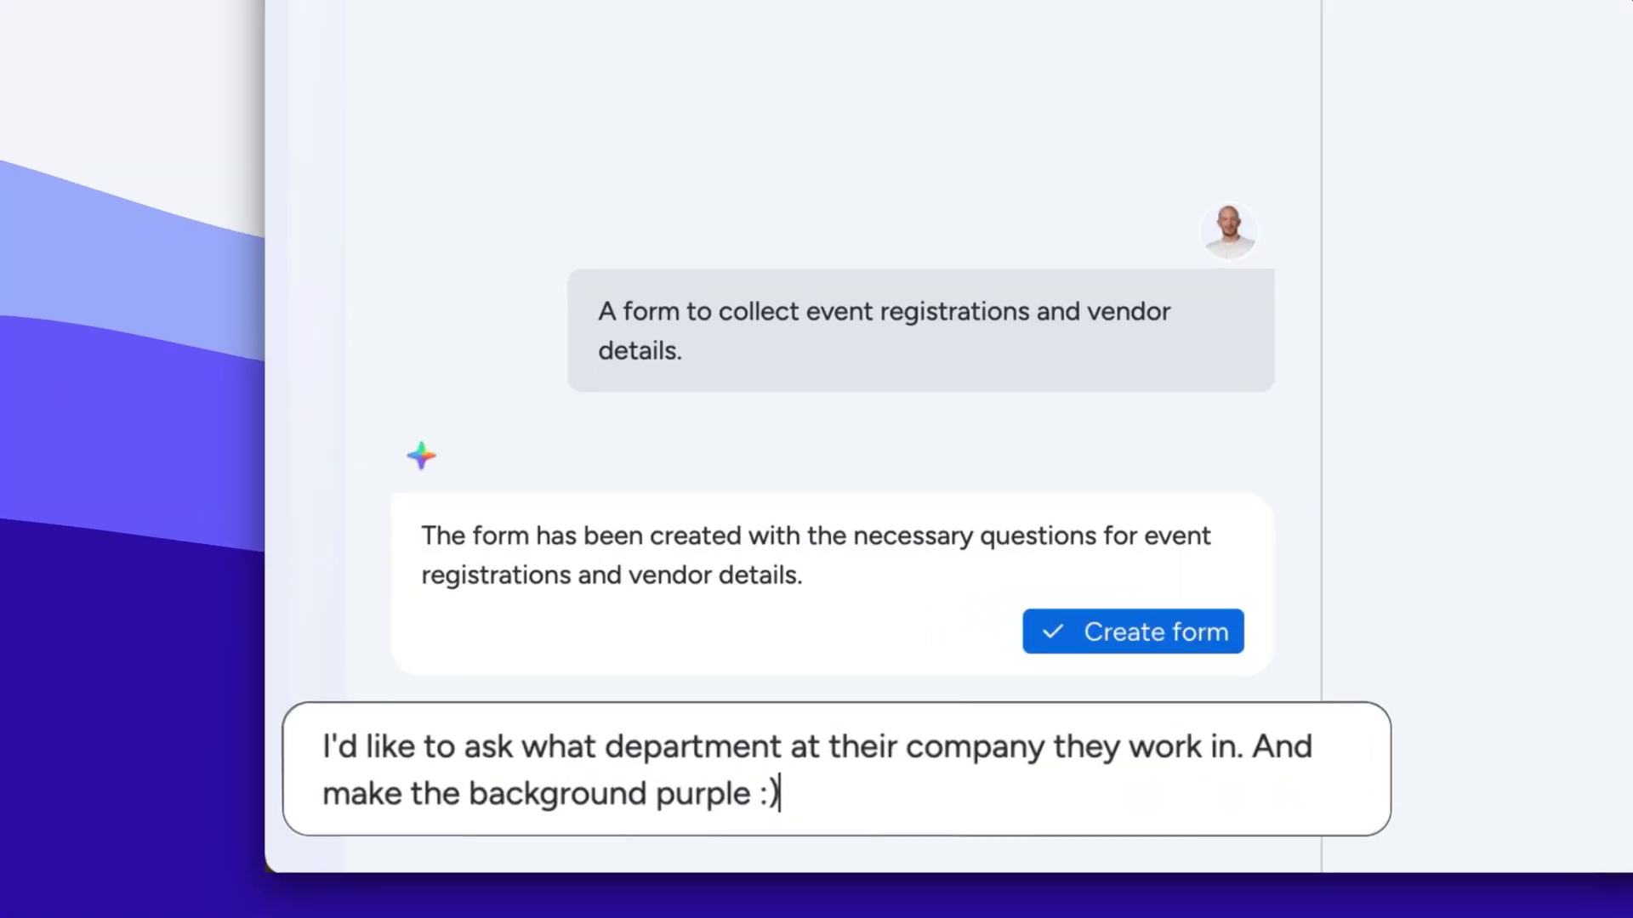
{"action": "key", "text": "Return"}
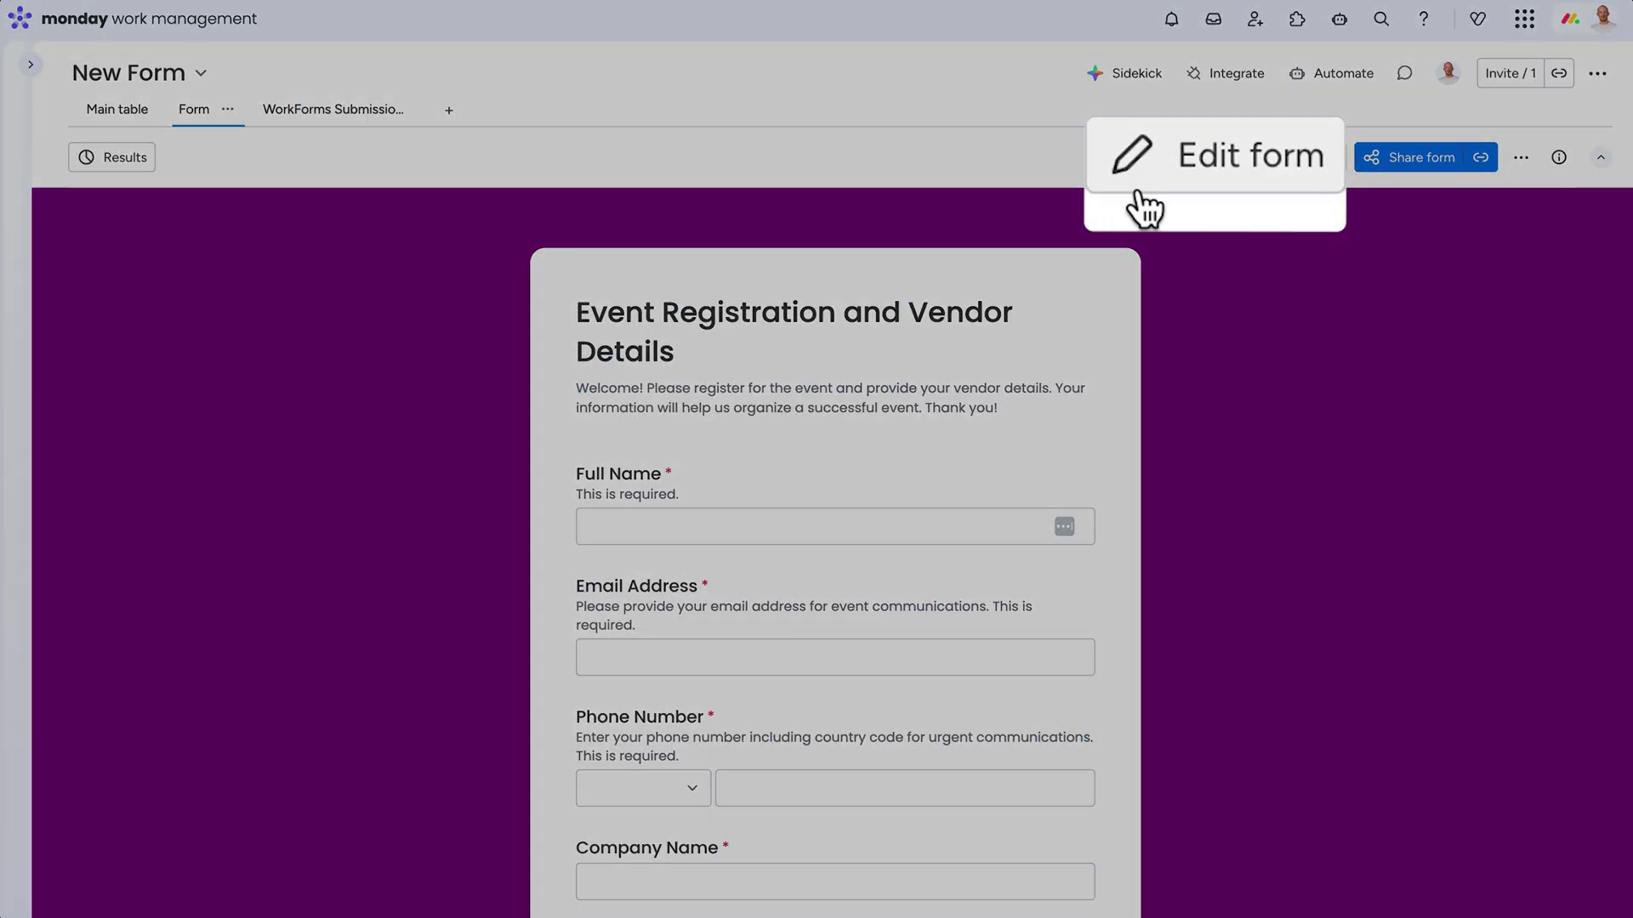
- Add a Date question to the end of the form
{"action": "left_click", "coordinate": [1149, 189]}
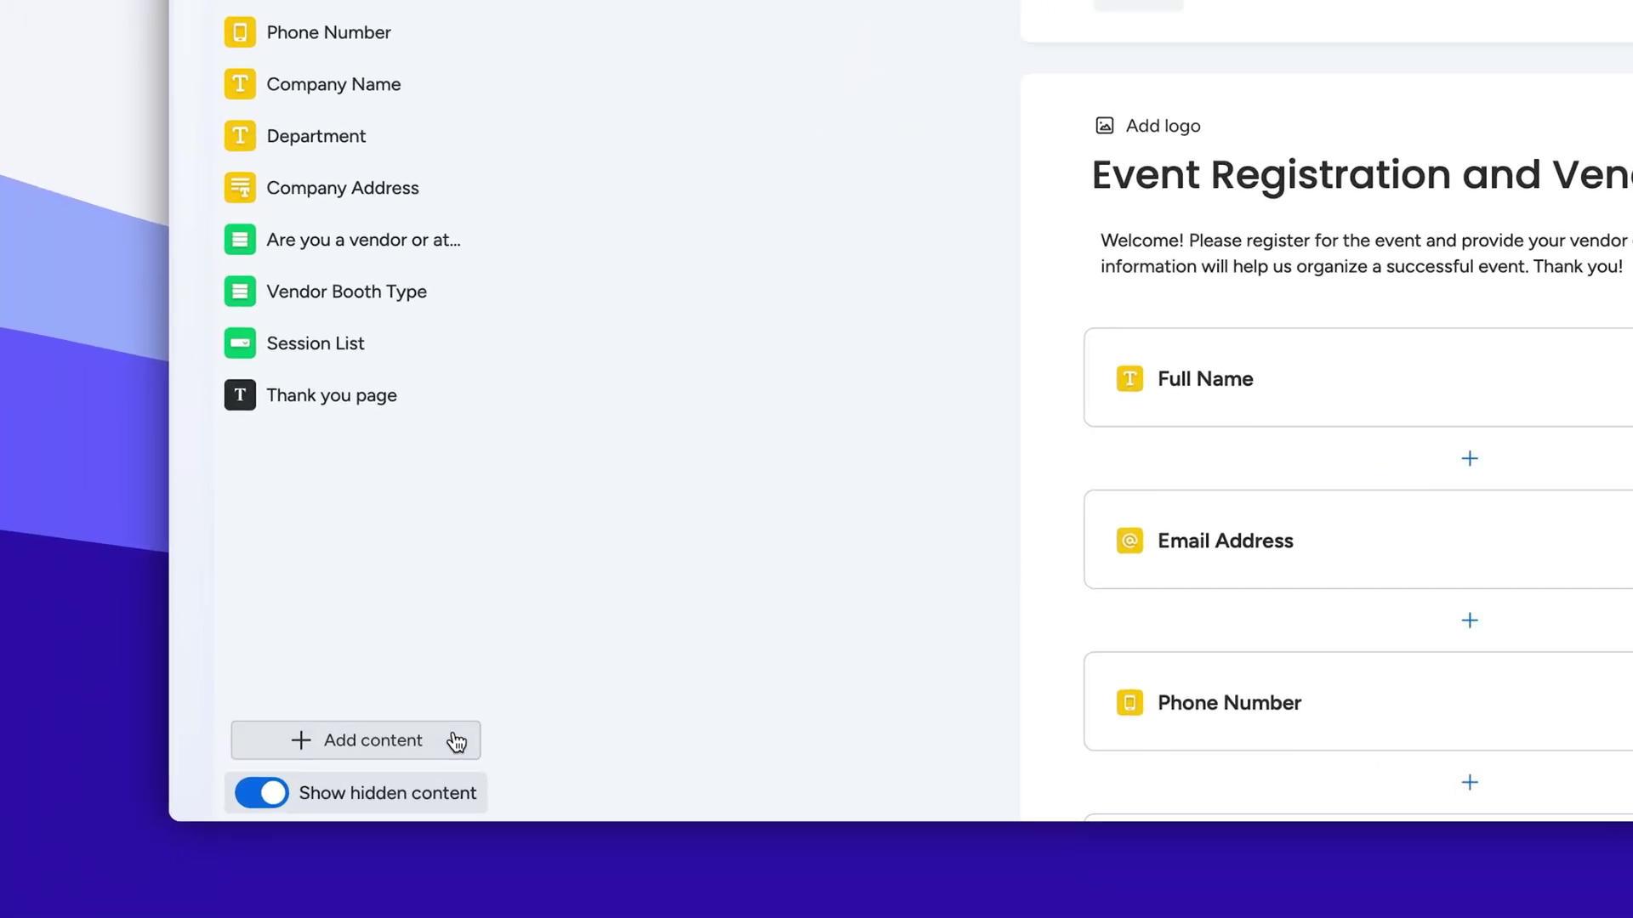
{"action": "left_click", "coordinate": [207, 864]}
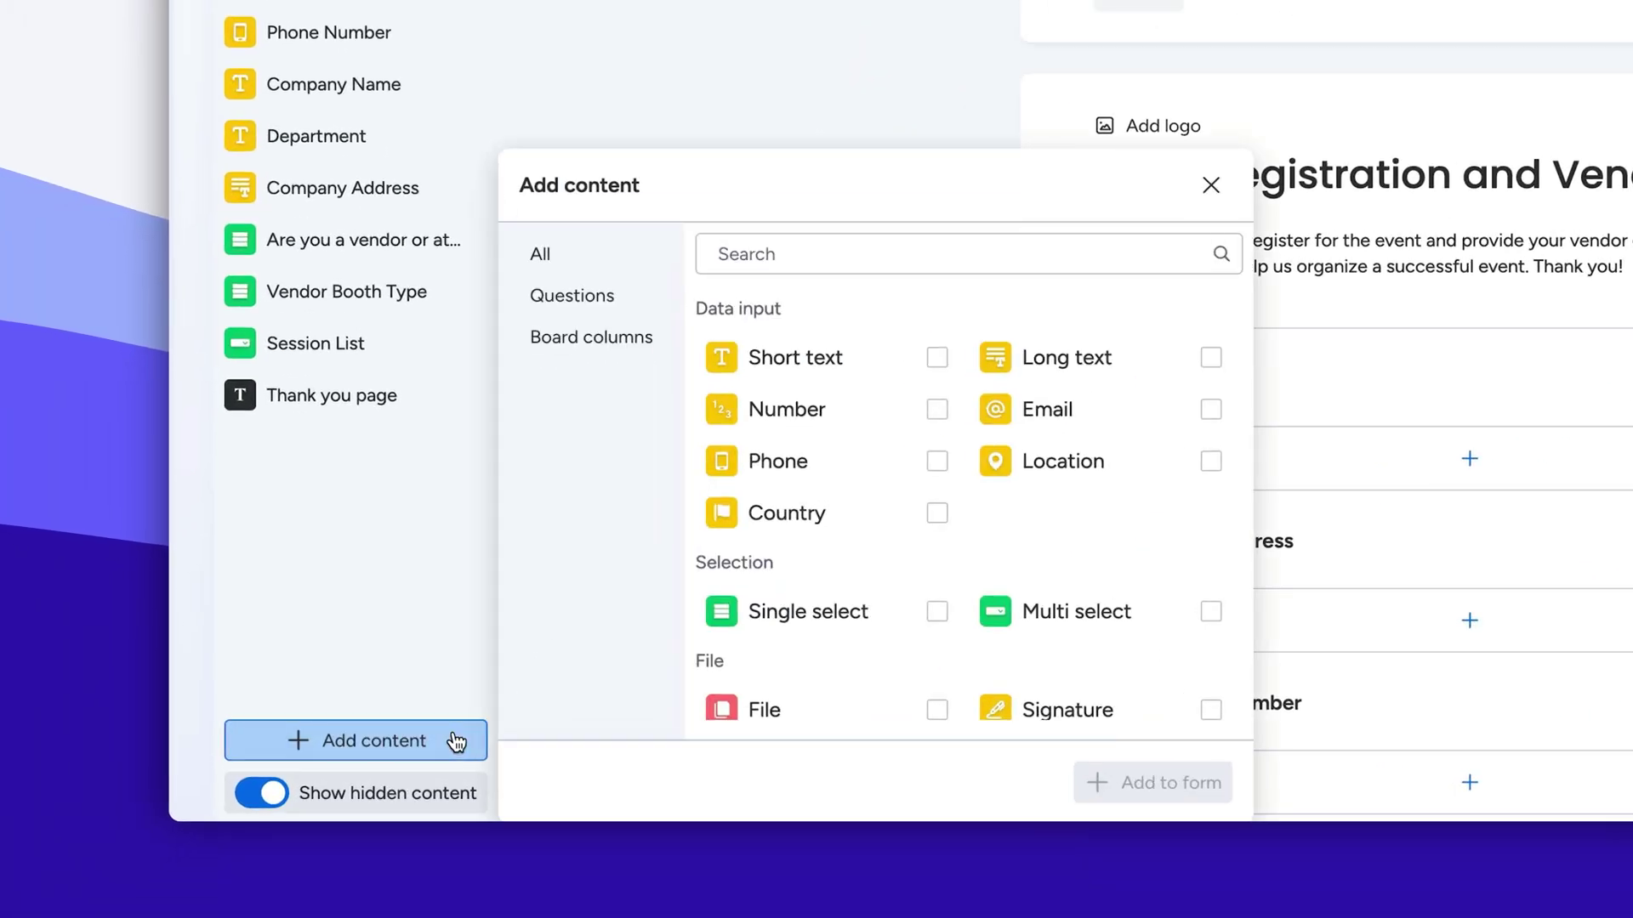
{"action": "scroll", "coordinate": [795, 665], "scroll_direction": "down", "scroll_amount": 3}
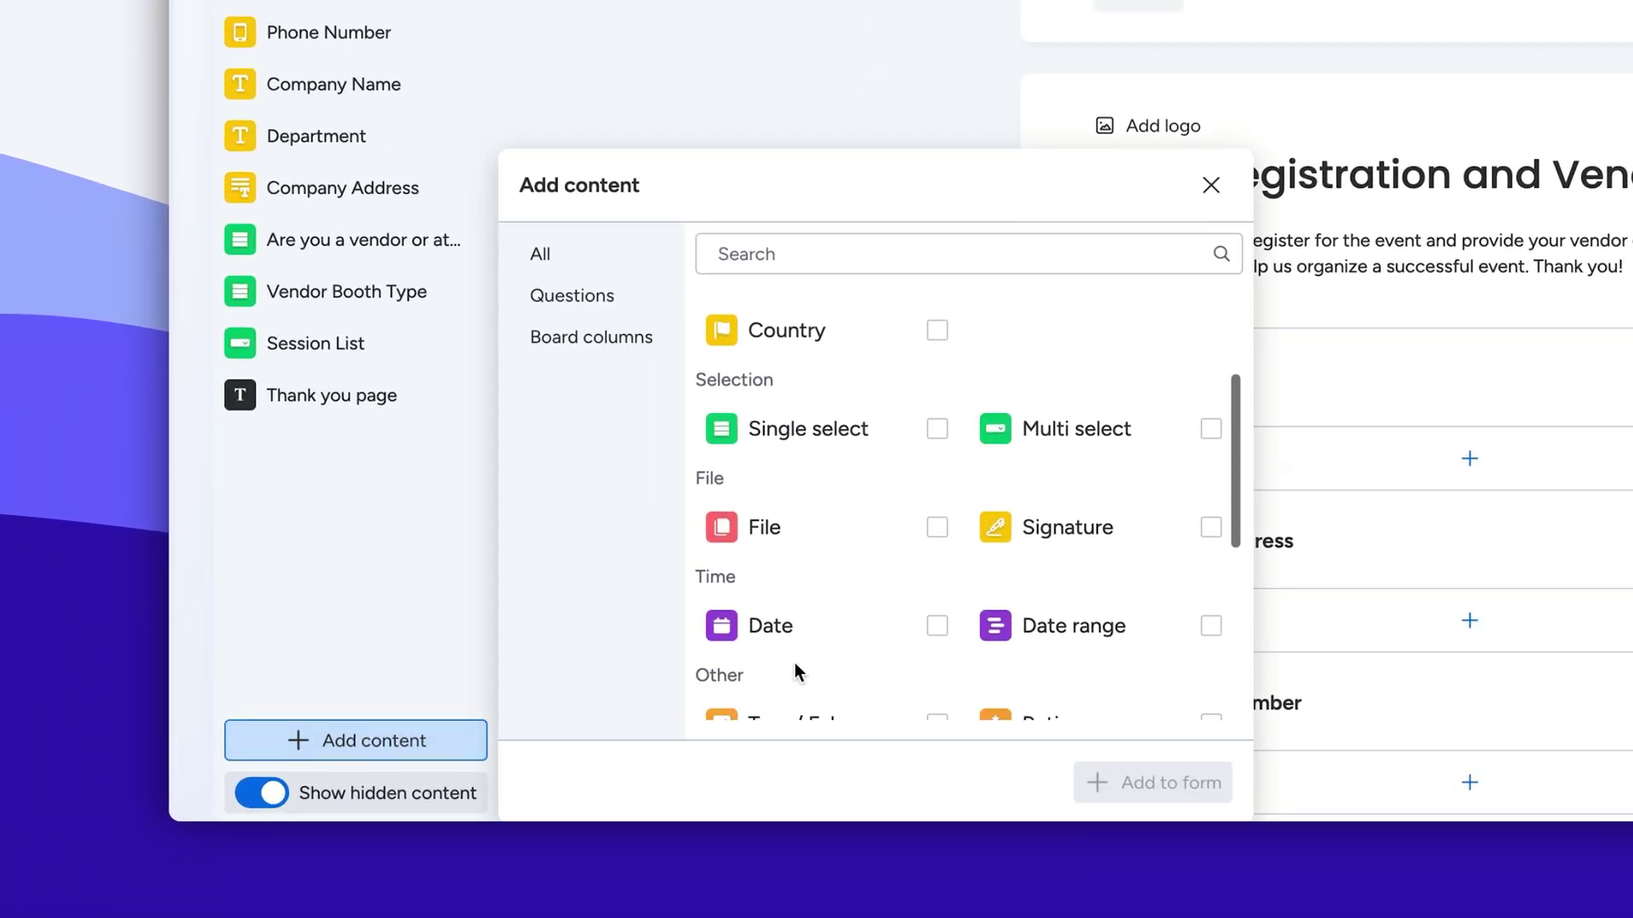
{"action": "left_click", "coordinate": [861, 640]}
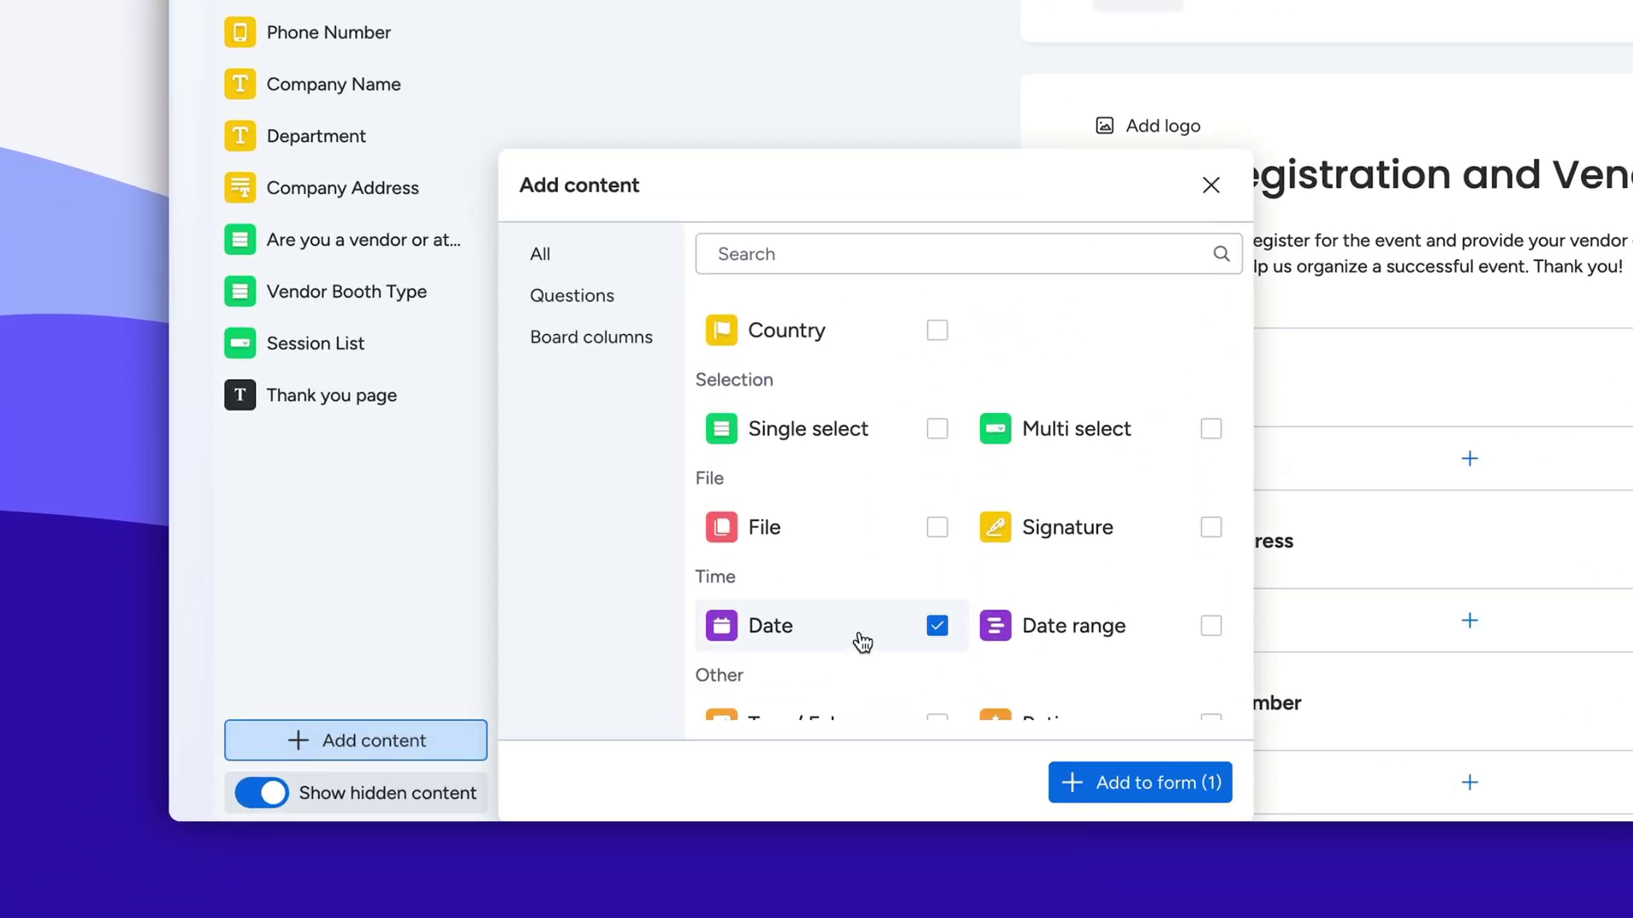
{"action": "left_click", "coordinate": [1063, 790]}
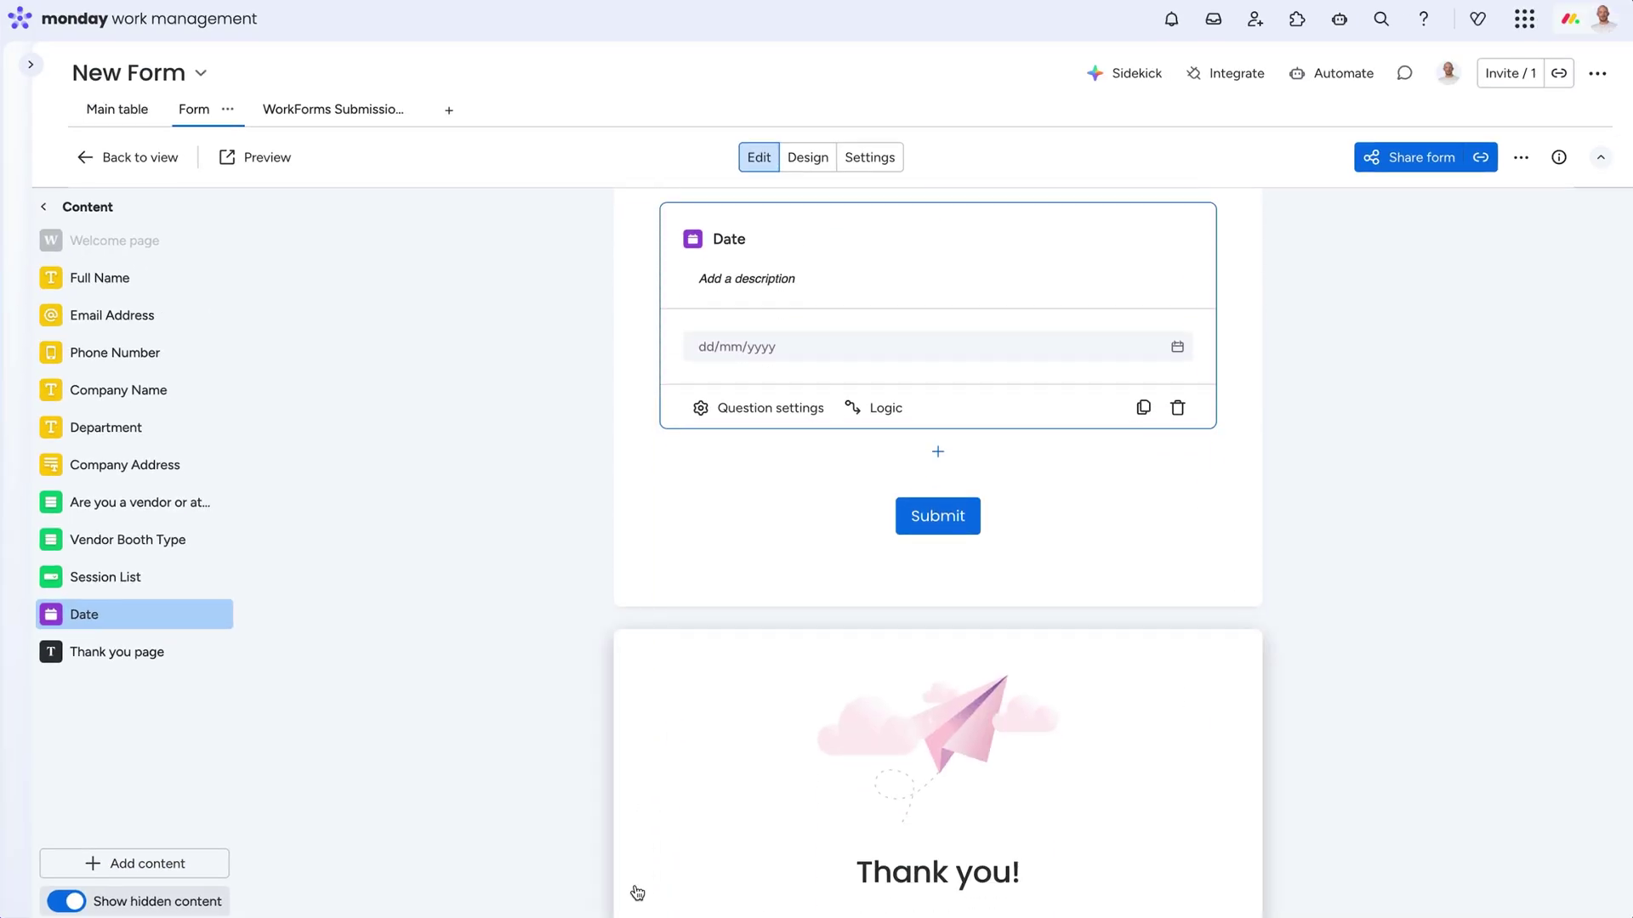
- Add the Dietary Restrictions board column as a question
{"action": "left_click", "coordinate": [201, 871]}
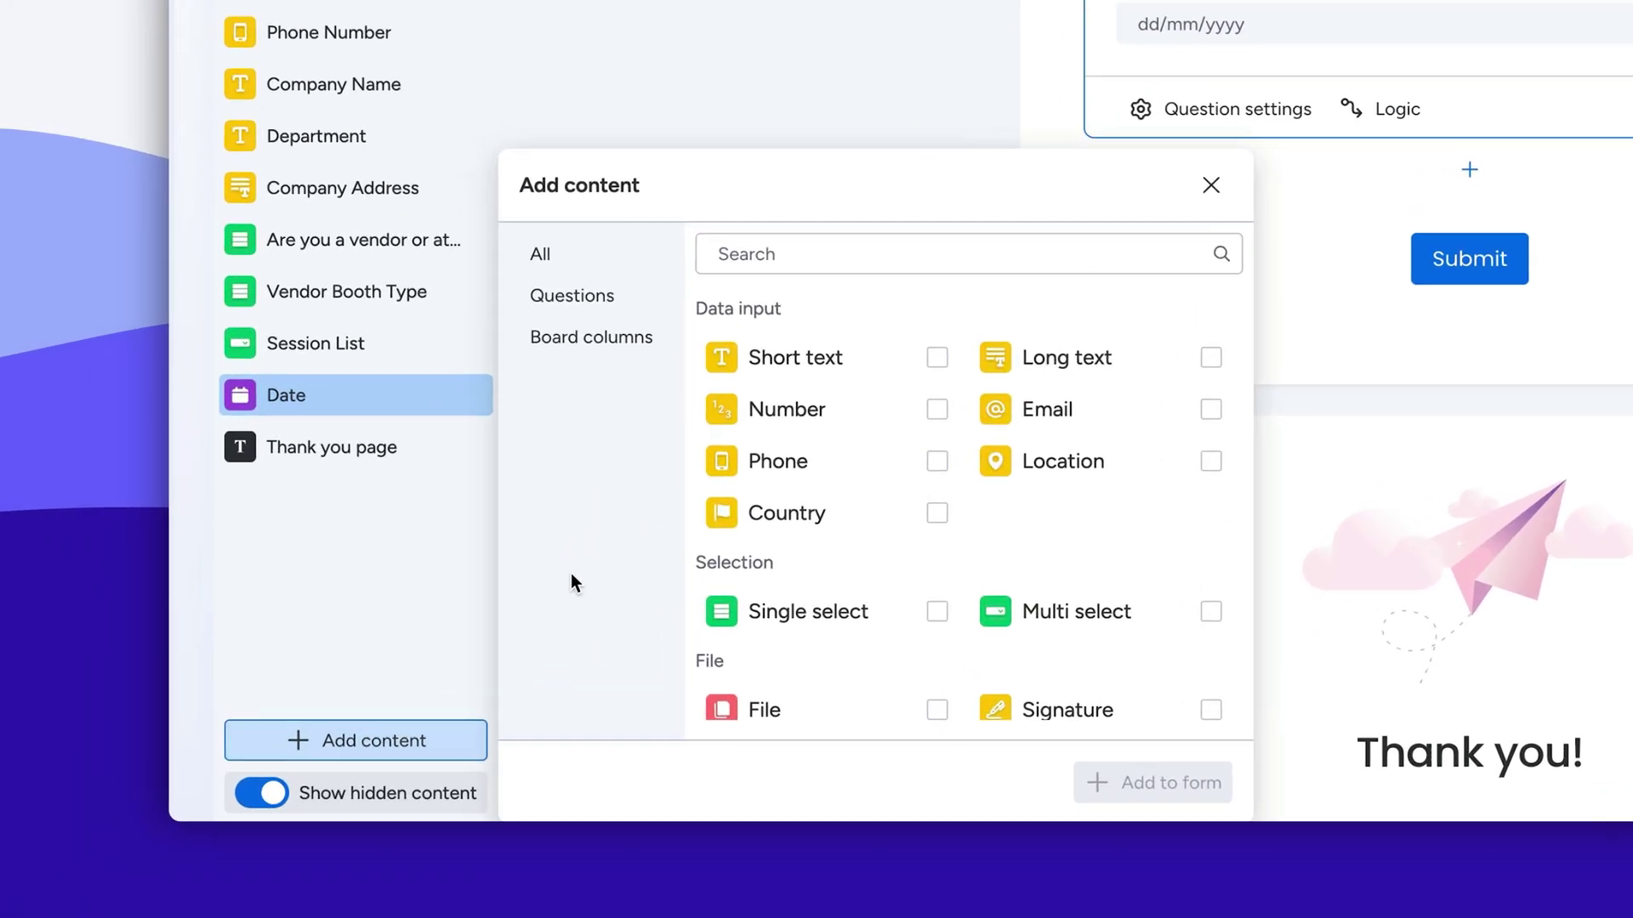
{"action": "left_click", "coordinate": [571, 356]}
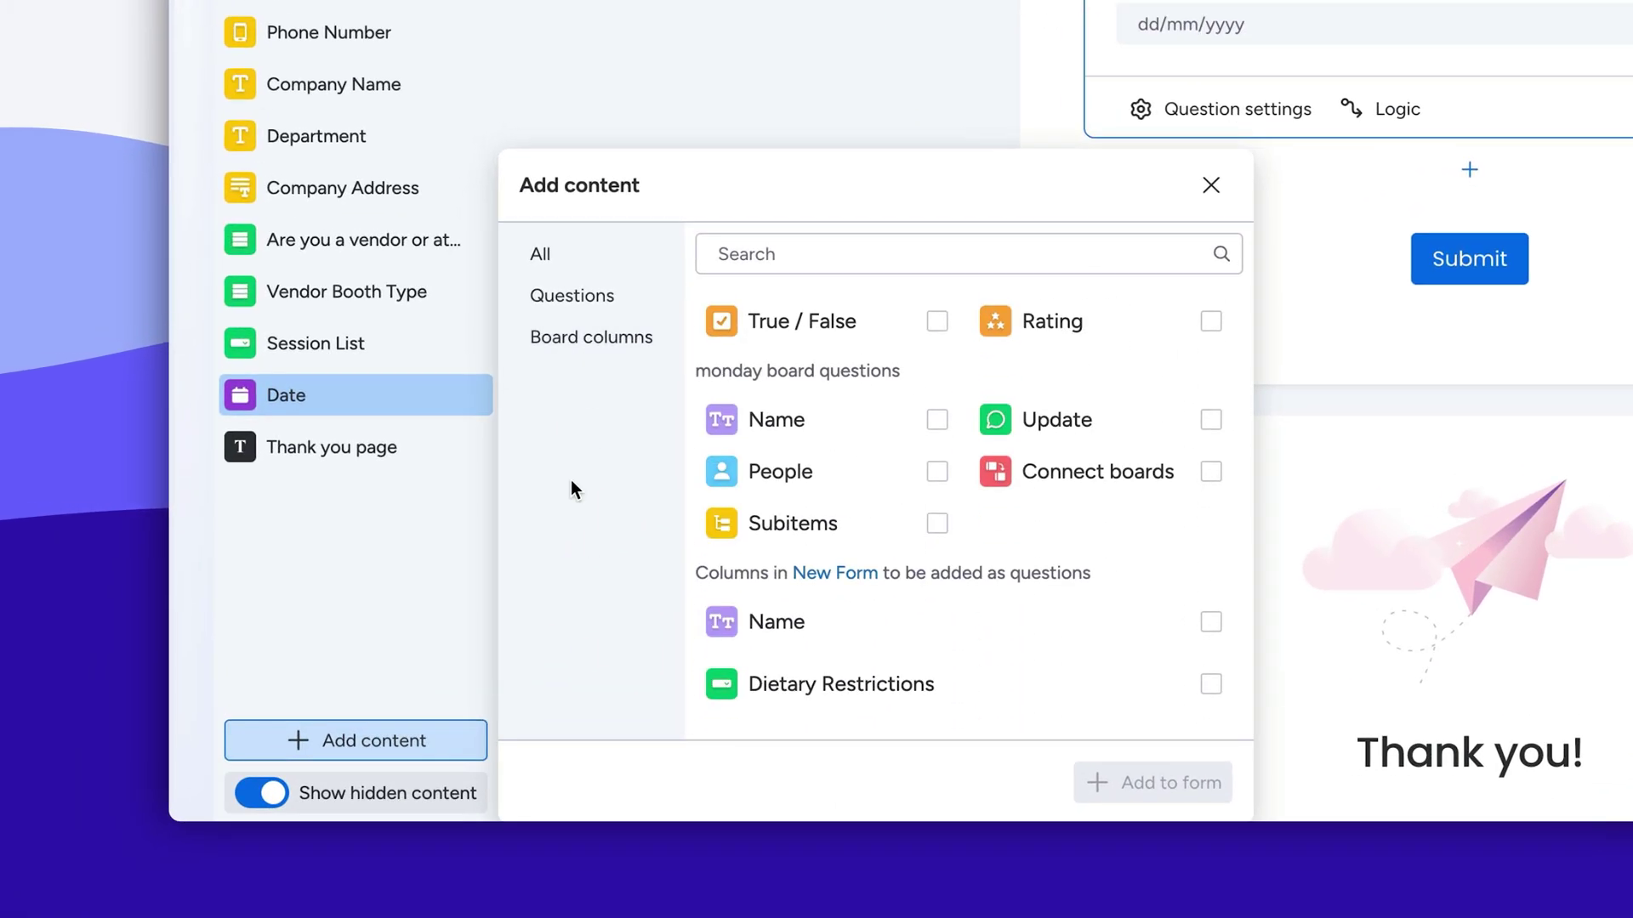
{"action": "left_click", "coordinate": [806, 685]}
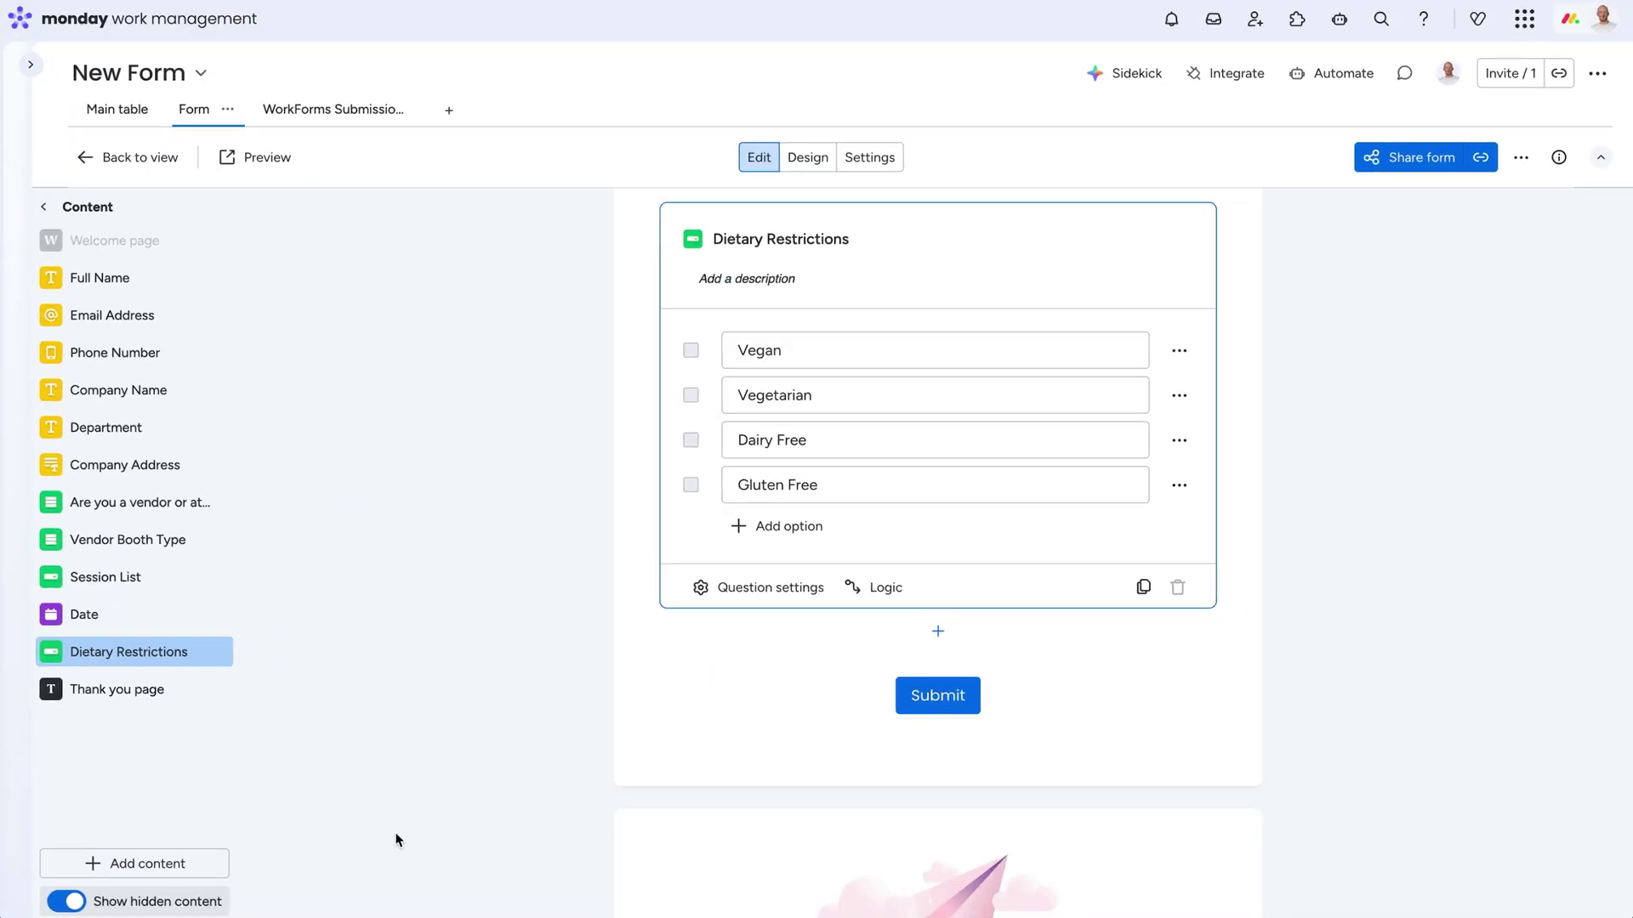
- Move Date to the top and pre-fill Company Name from the Account's name field
{"action": "left_click_drag", "start_coordinate": [147, 614], "coordinate": [138, 270]}
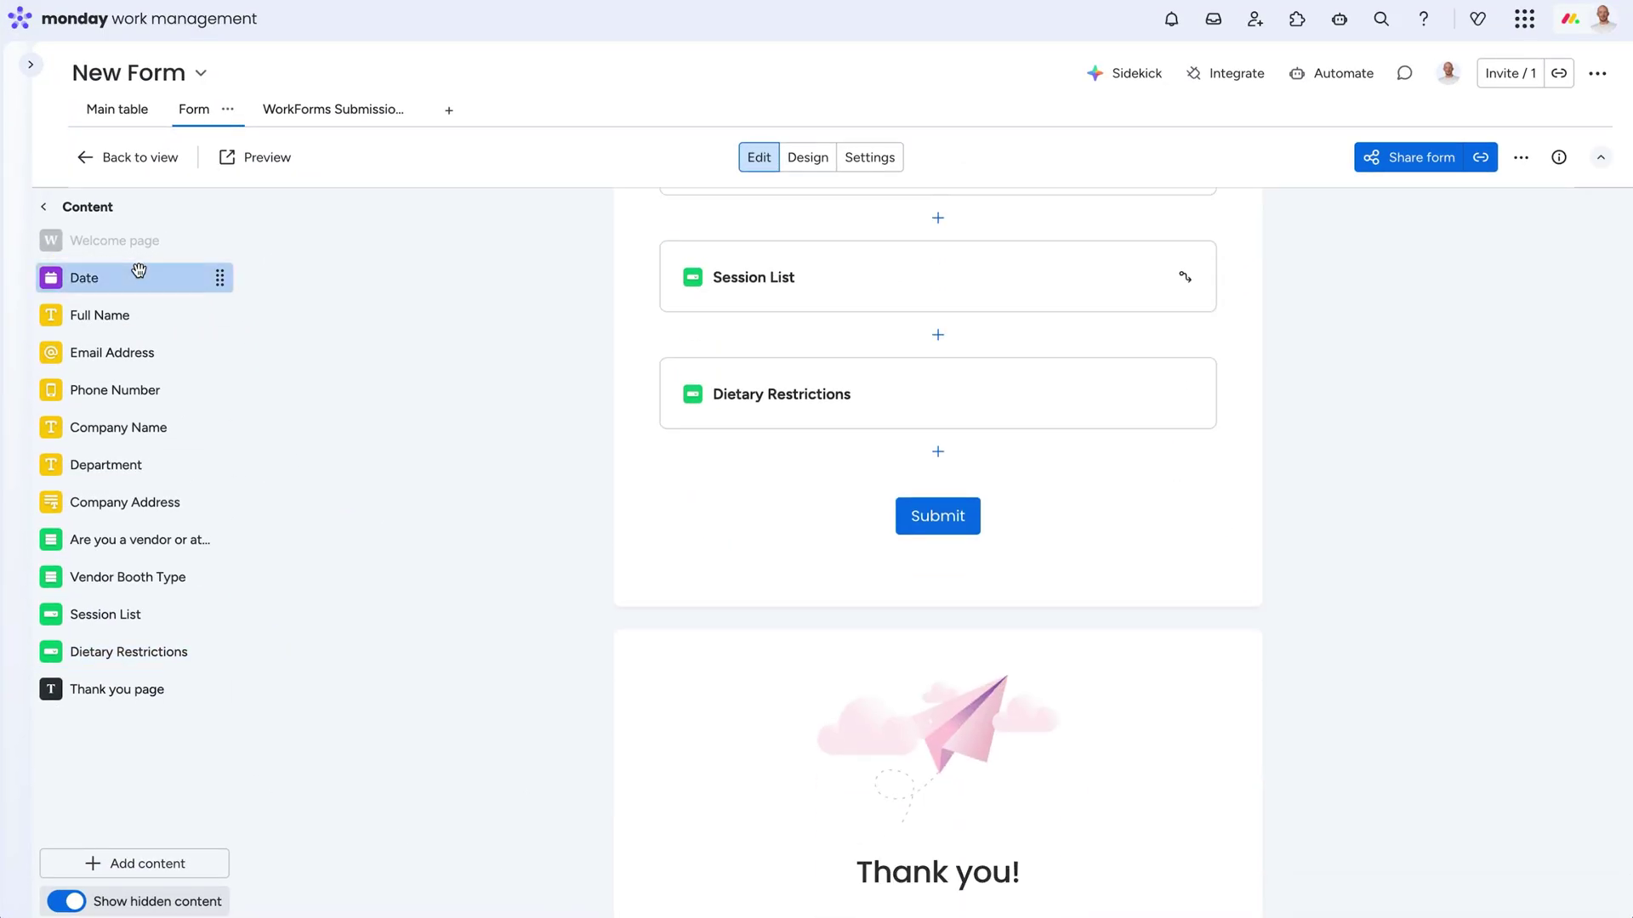
{"action": "left_click", "coordinate": [182, 428]}
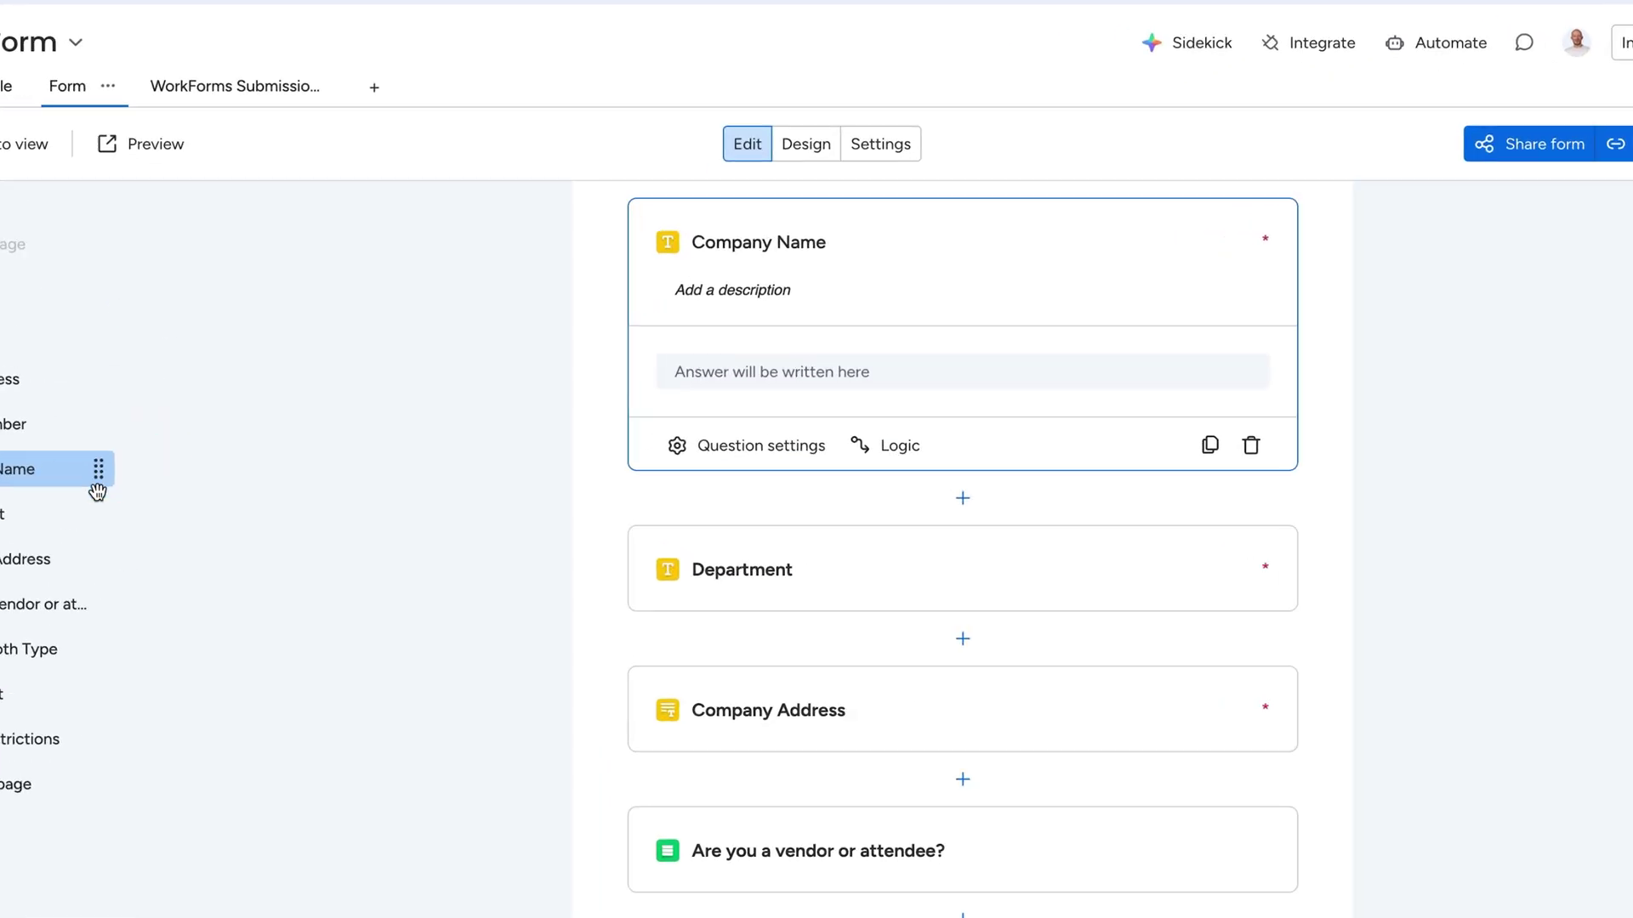
{"action": "left_click", "coordinate": [804, 454]}
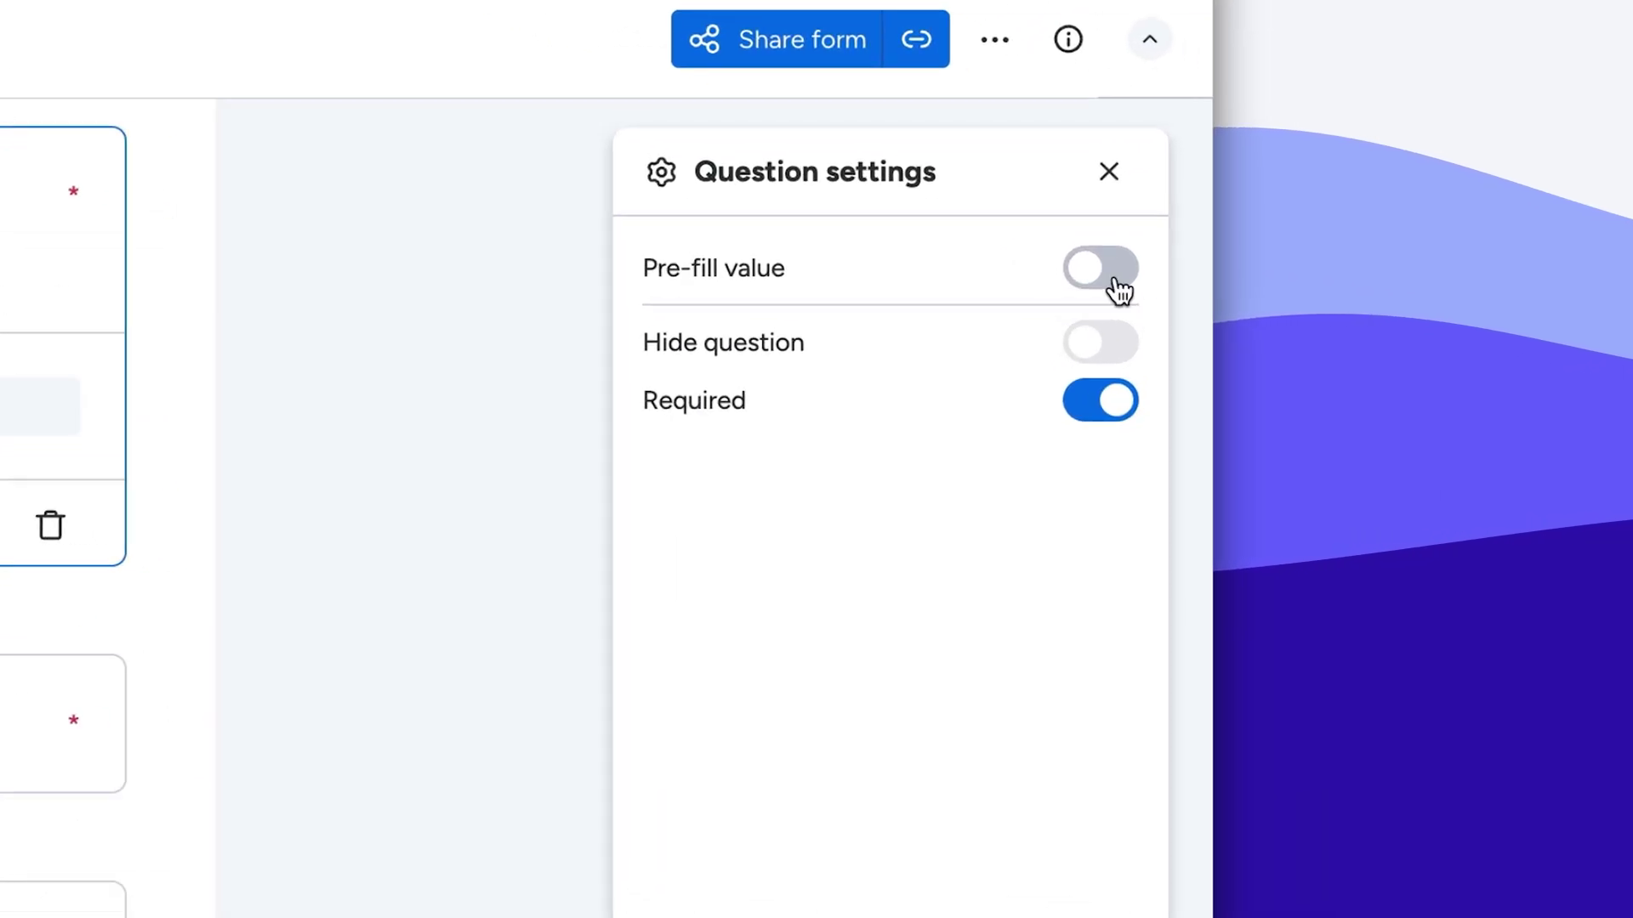
{"action": "left_click", "coordinate": [1119, 291]}
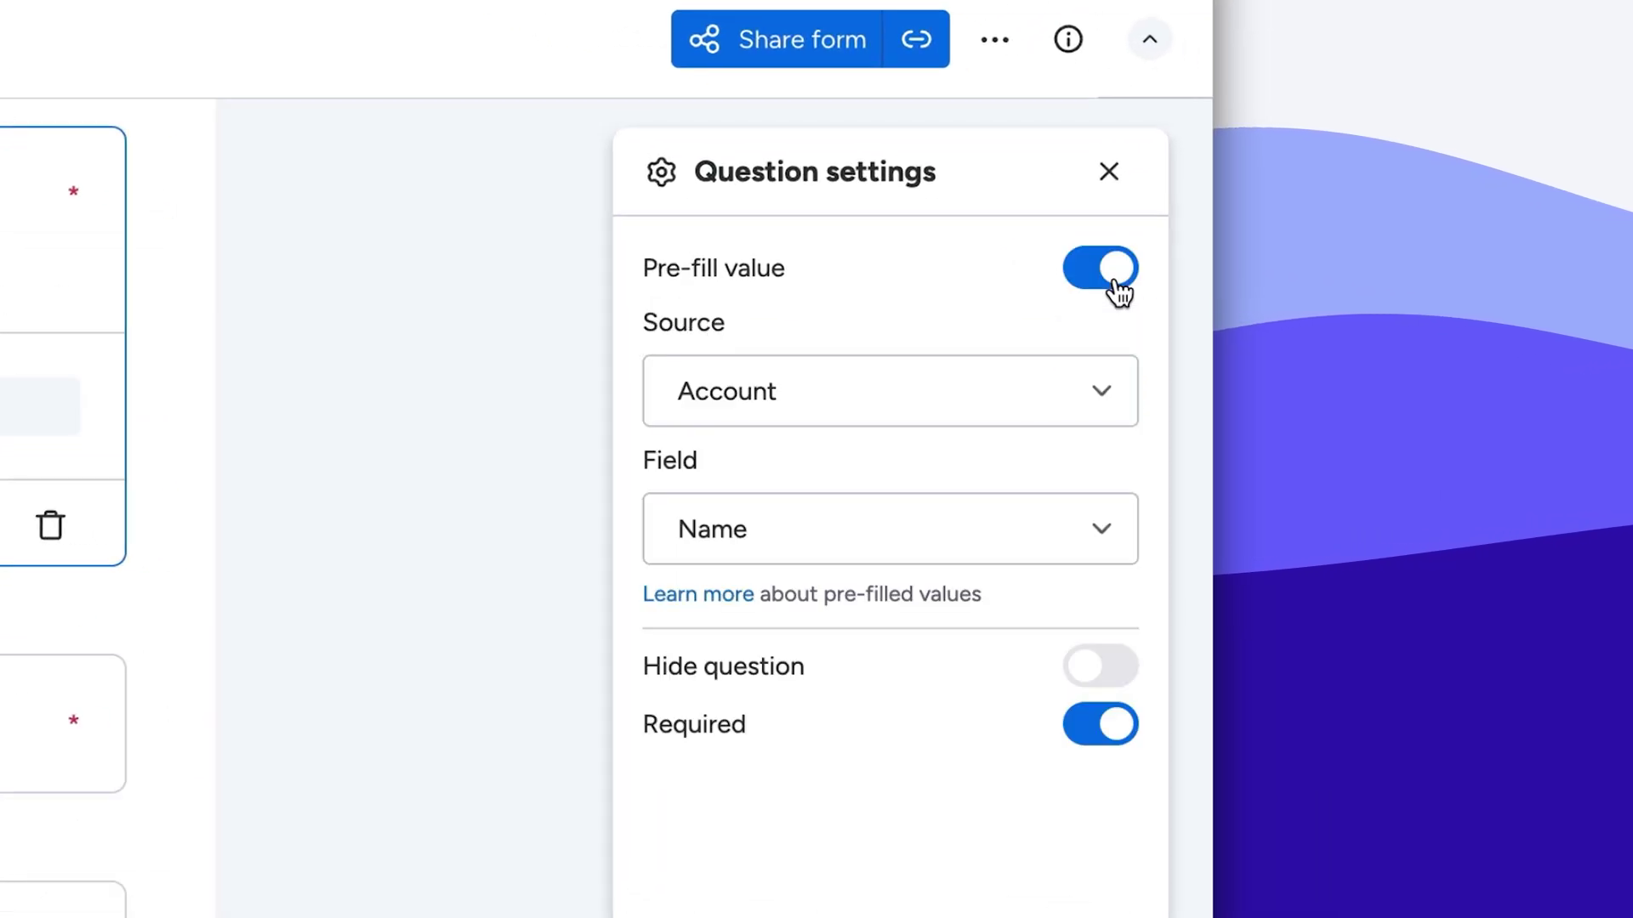
{"action": "left_click", "coordinate": [1111, 387]}
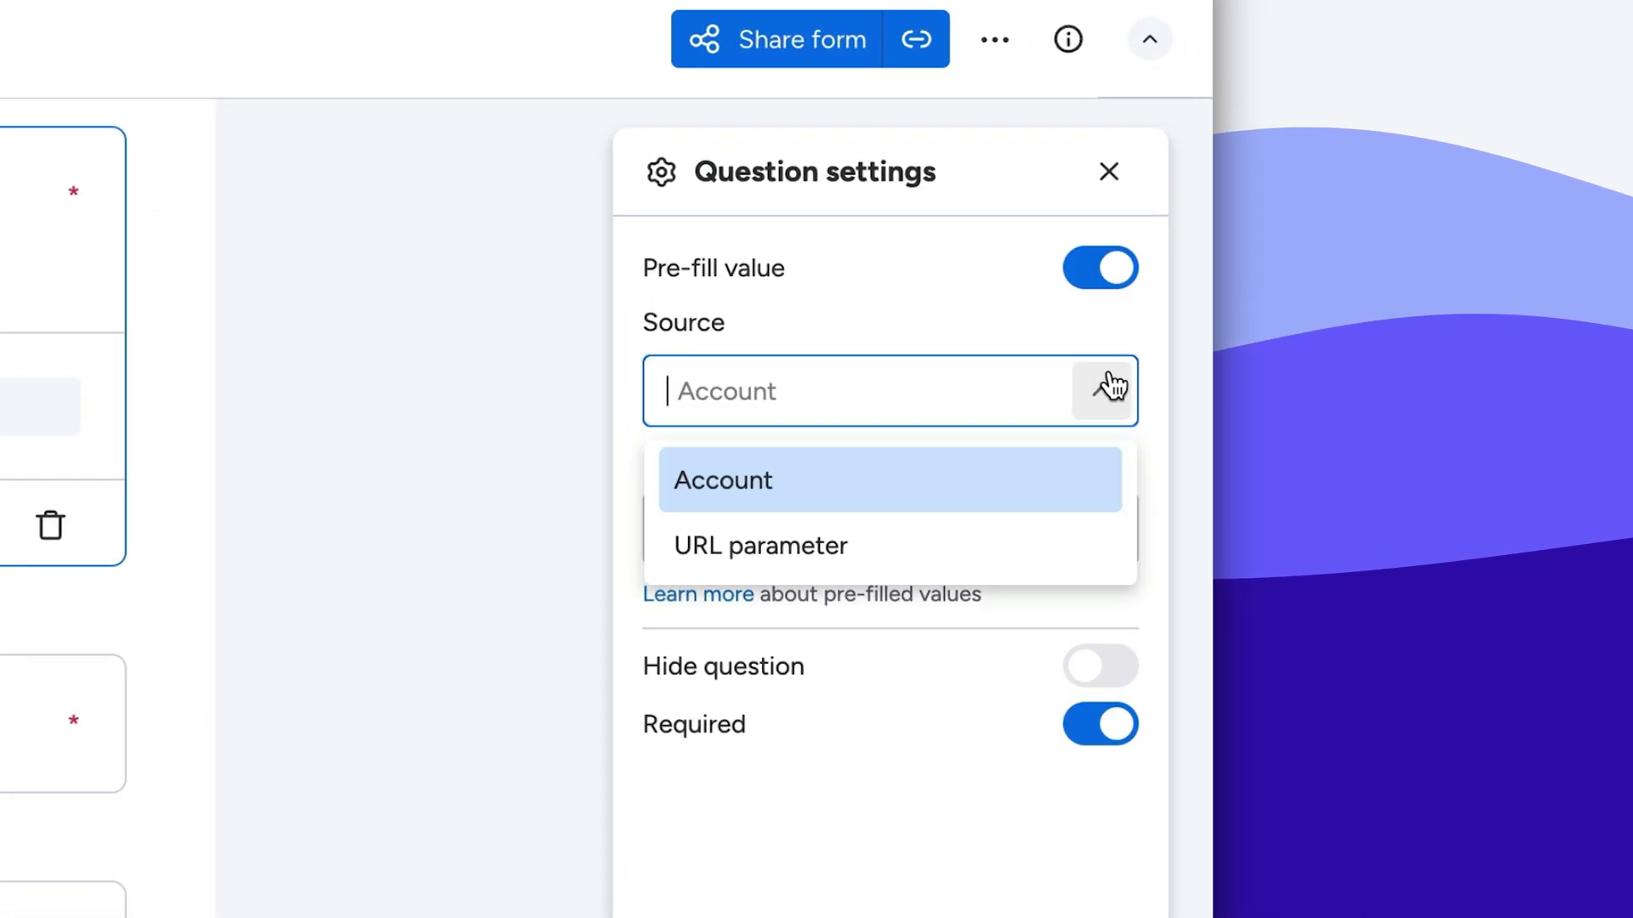
{"action": "left_click", "coordinate": [1080, 544]}
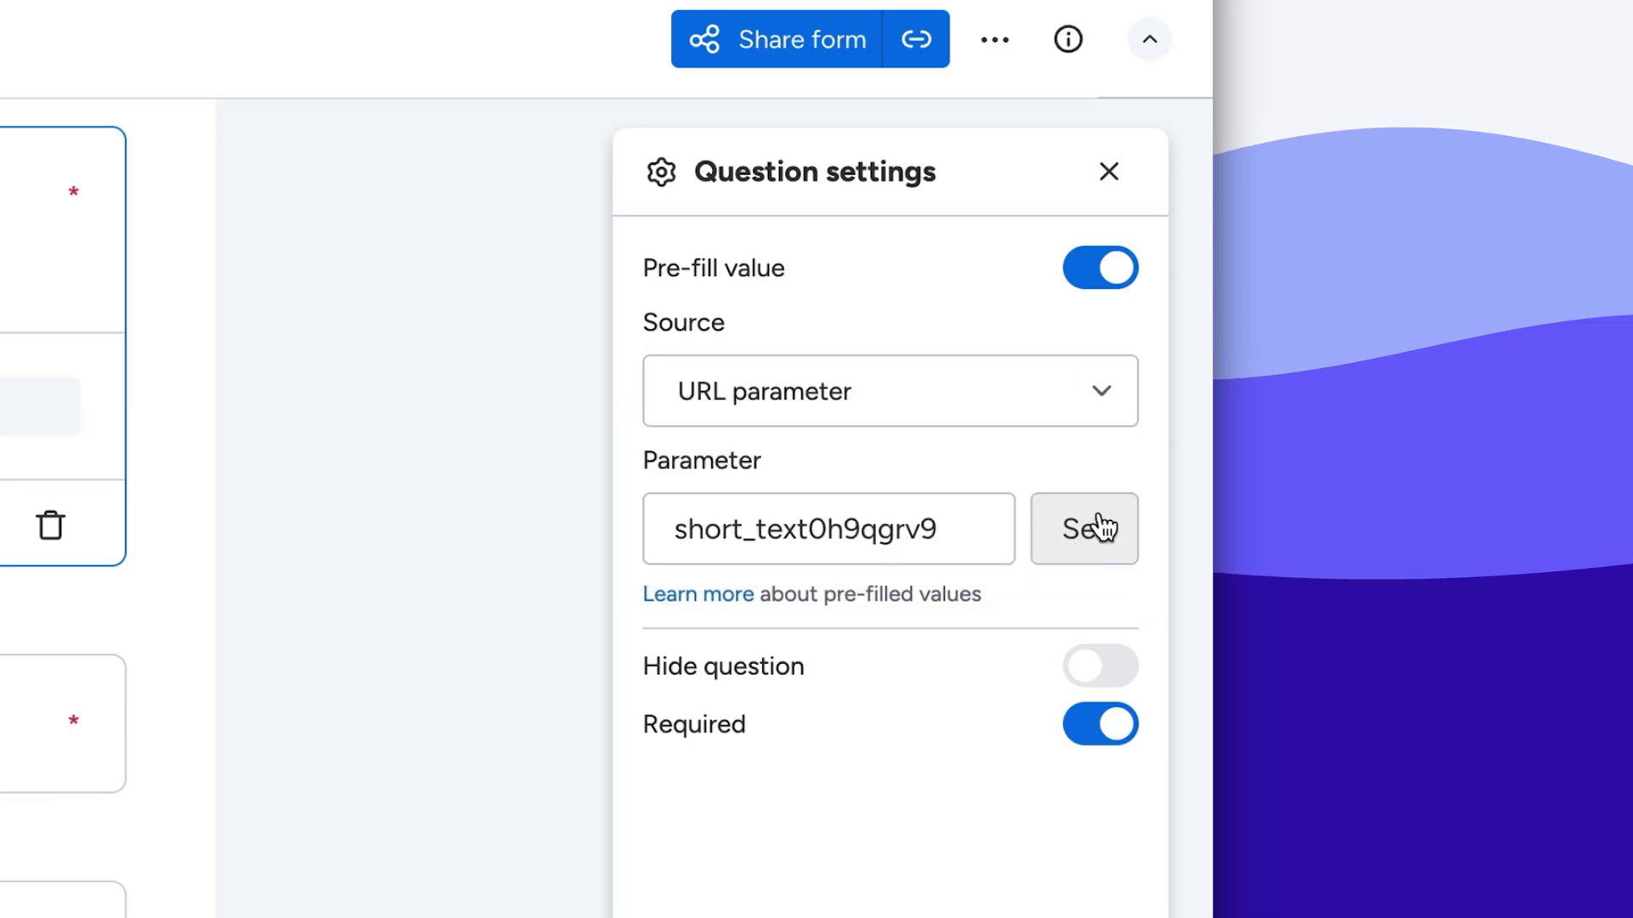
{"action": "left_click", "coordinate": [1108, 425]}
{"action": "left_click", "coordinate": [1091, 470]}
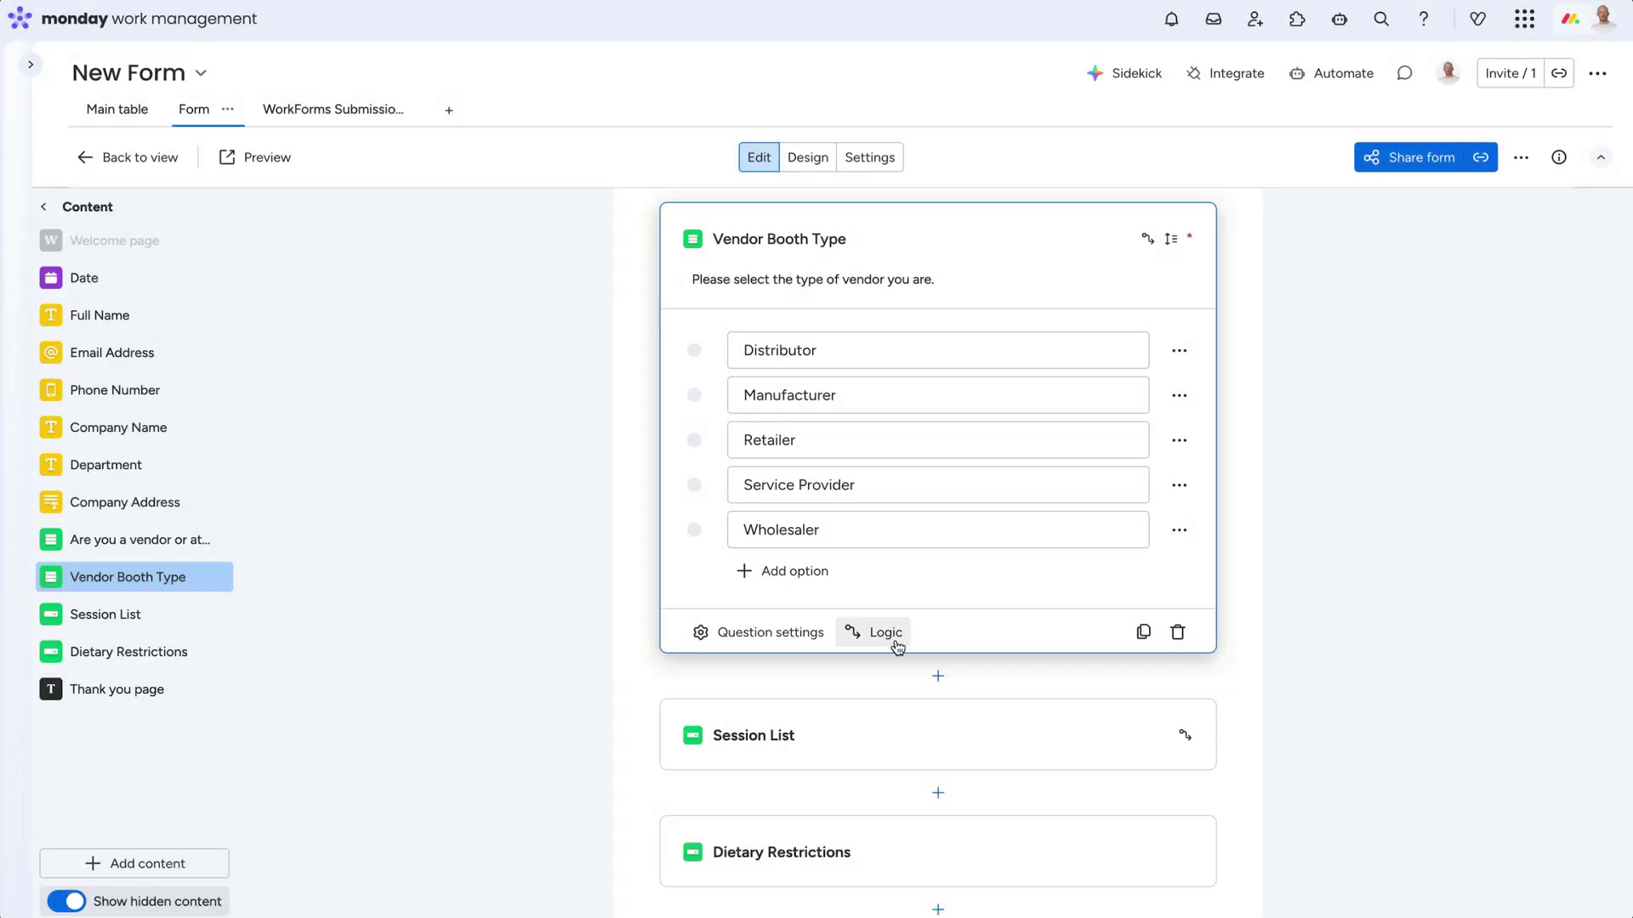
- Show Vendor Booth Type only when the answer is Vendor, and Session List only for Attendee
{"action": "left_click", "coordinate": [894, 641]}
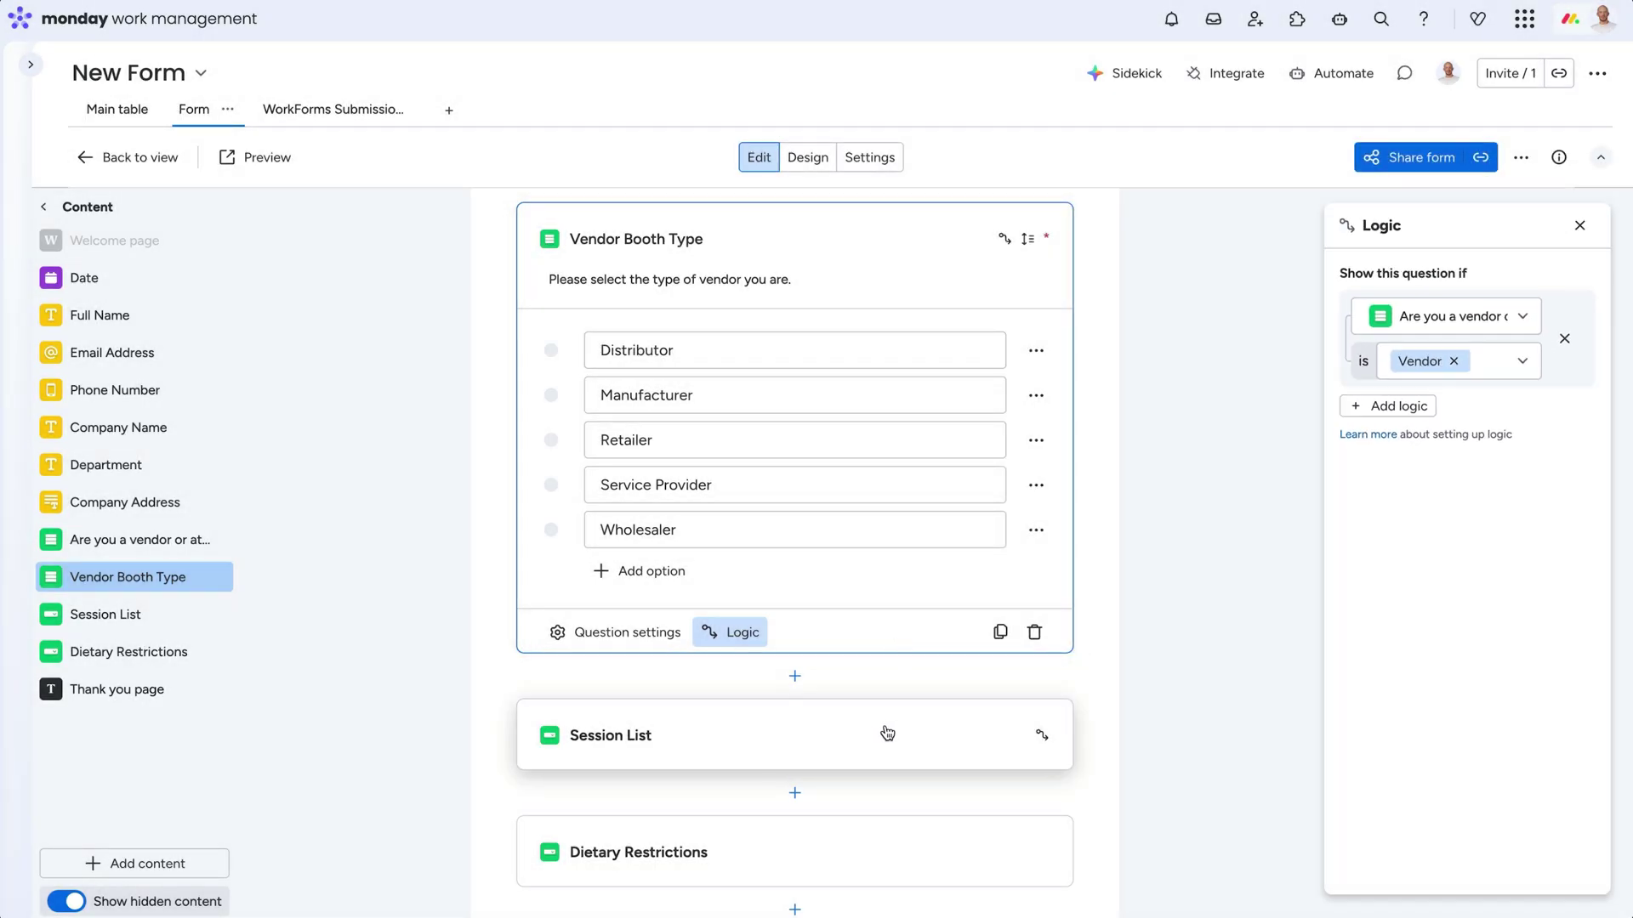
{"action": "left_click", "coordinate": [886, 731]}
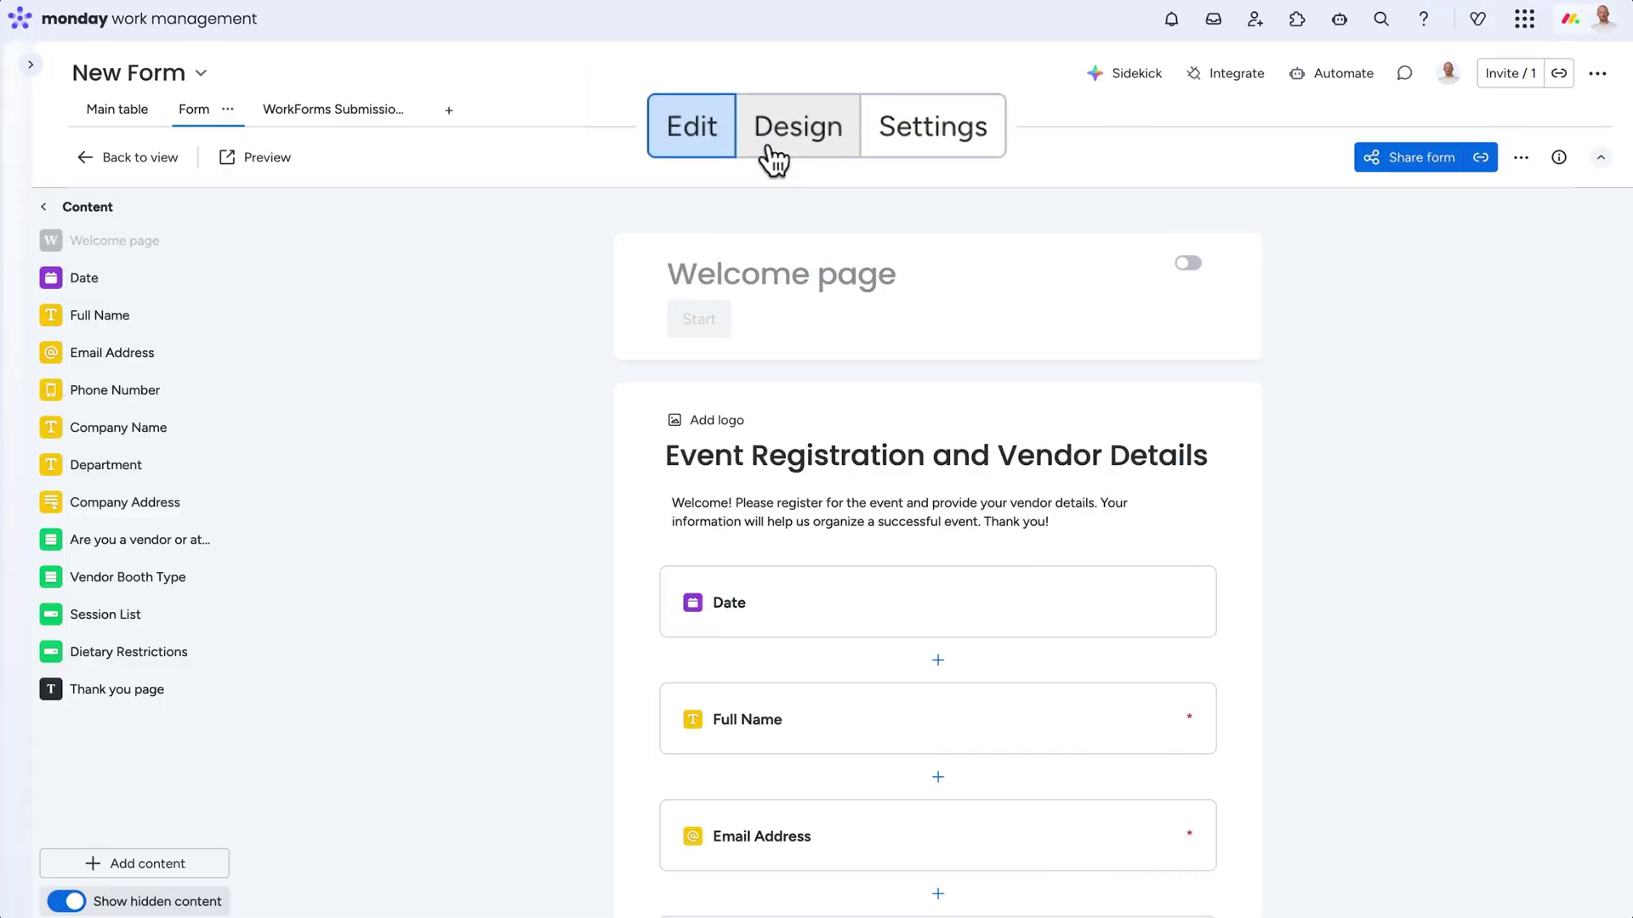
- Give the form a green background and add the monday logo to its header
{"action": "left_click", "coordinate": [801, 157]}
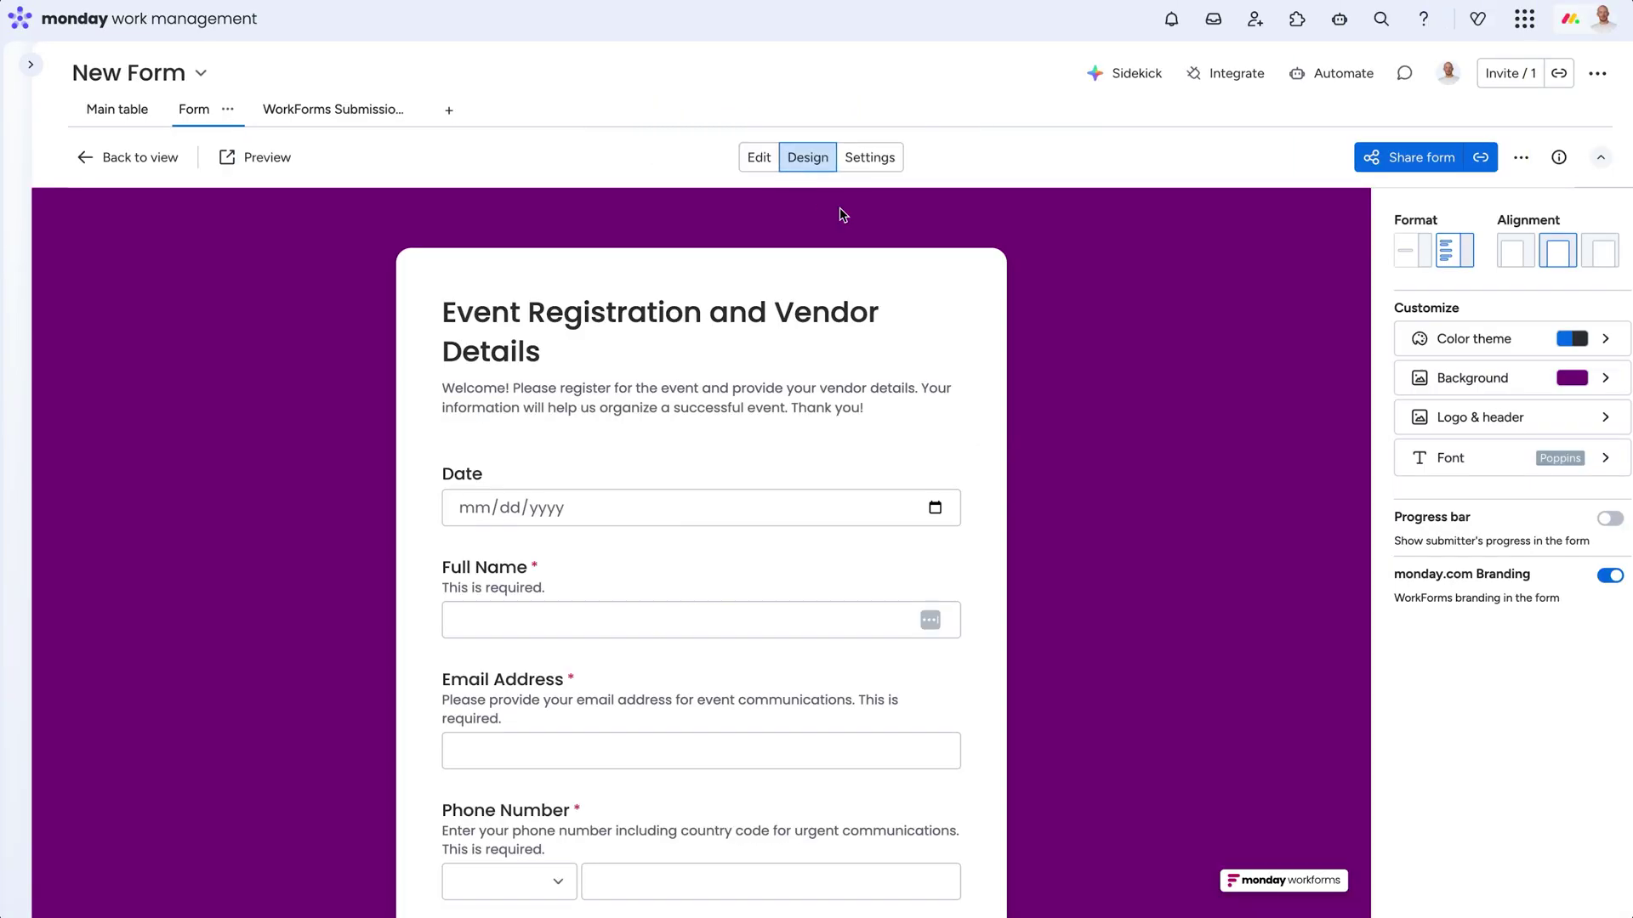
{"action": "left_click", "coordinate": [1426, 382]}
{"action": "left_click", "coordinate": [1436, 500]}
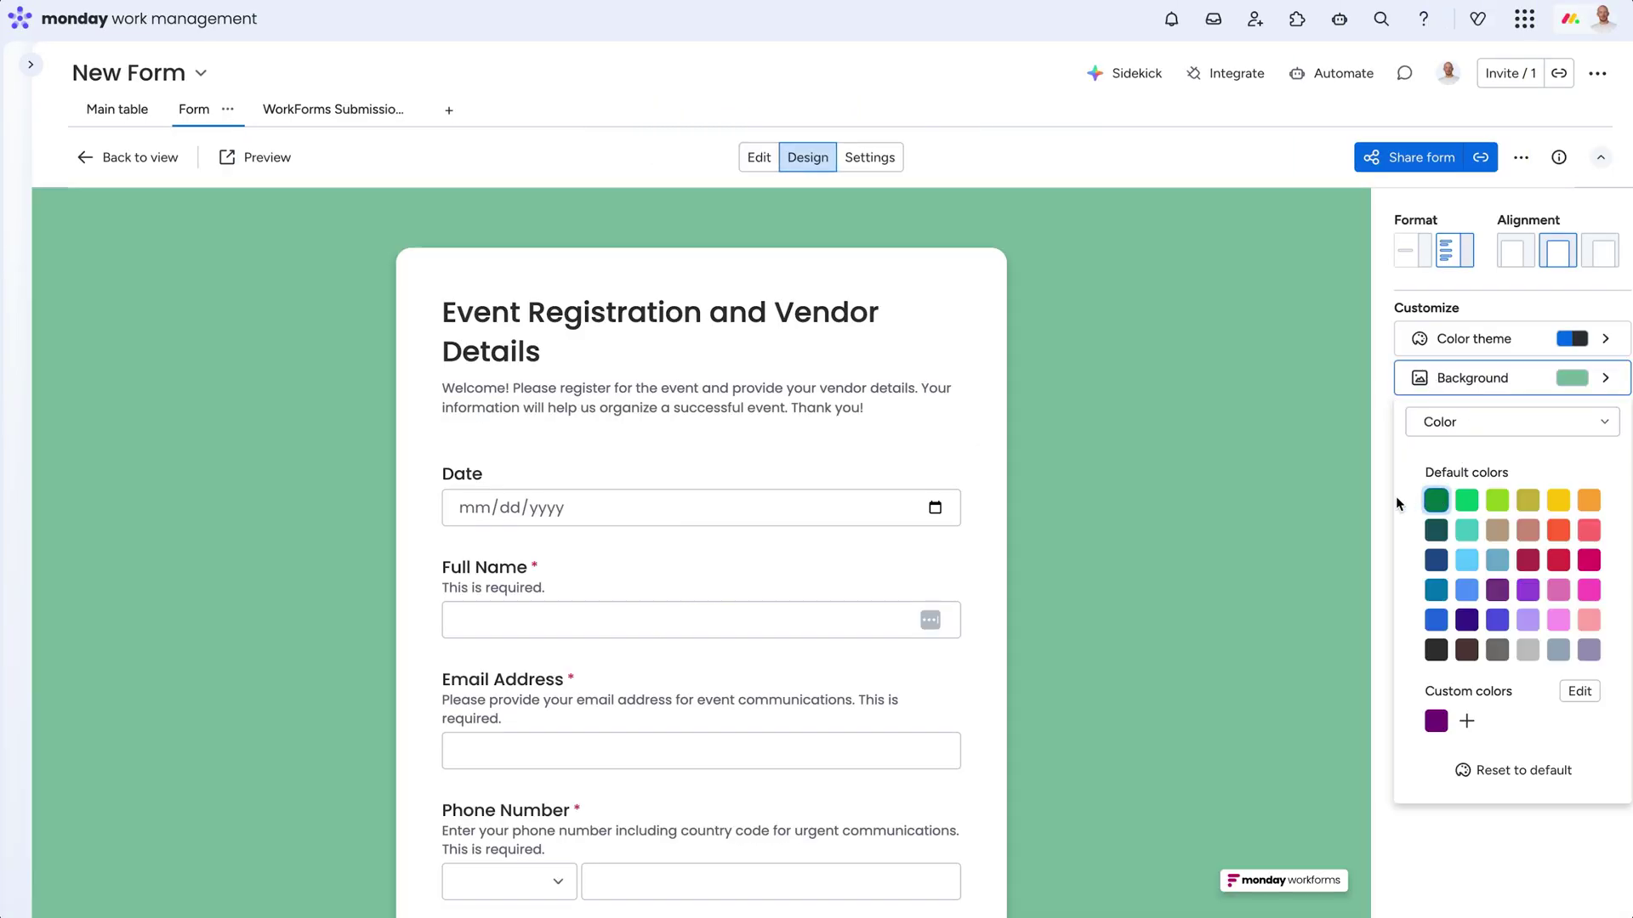
{"action": "left_click", "coordinate": [1348, 495]}
{"action": "left_click", "coordinate": [1475, 429]}
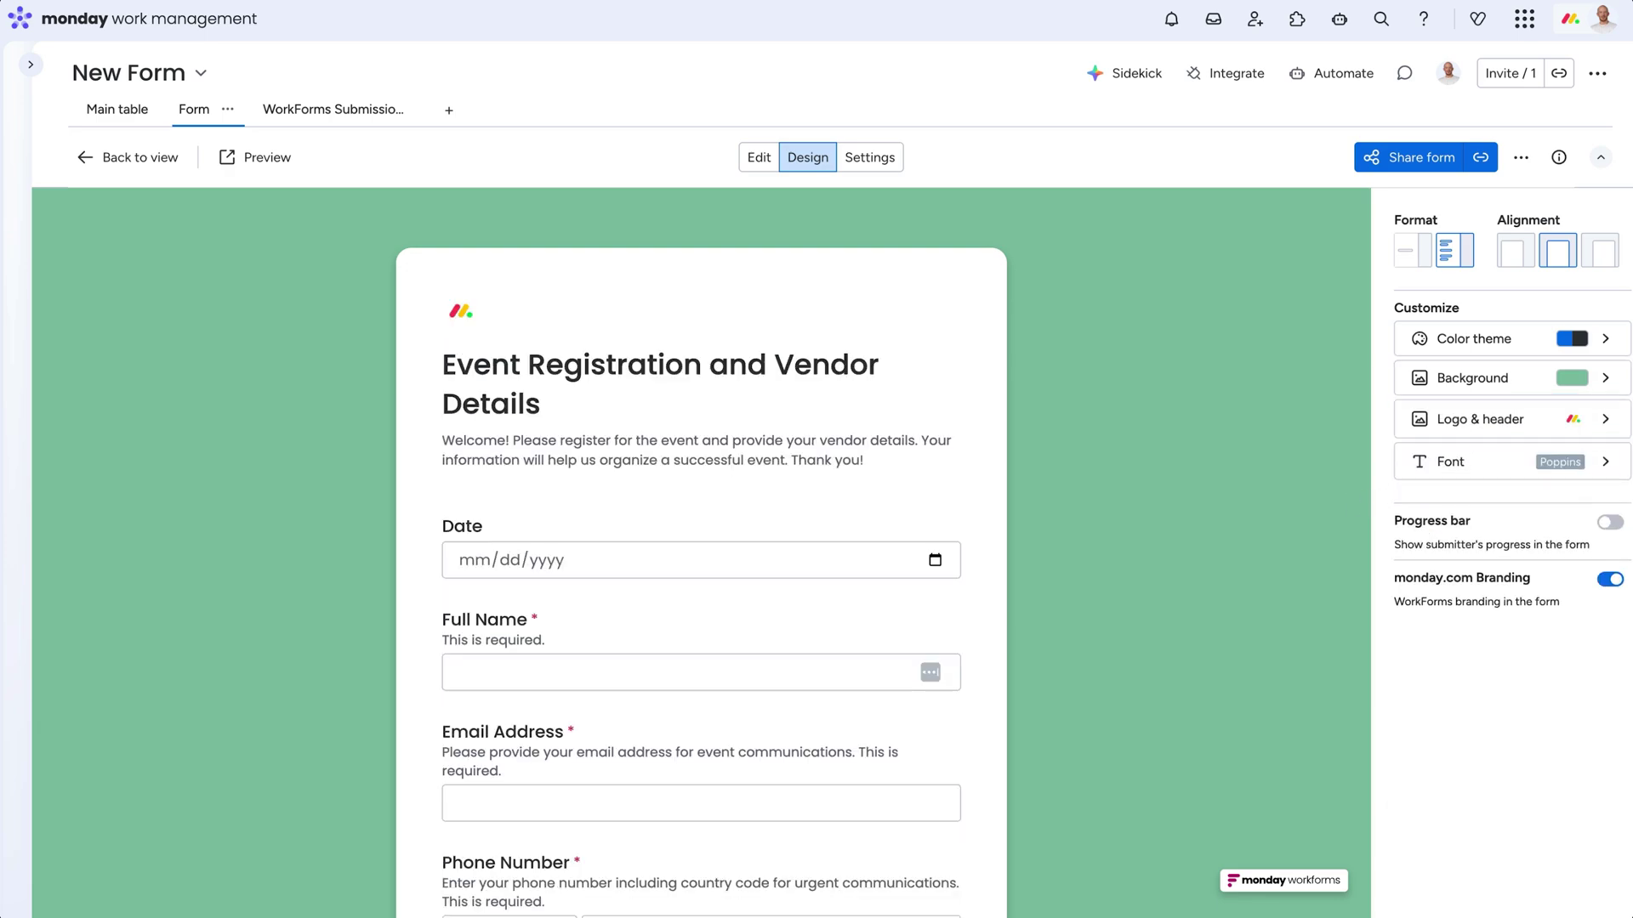
- Change the form's font to Roboto
{"action": "left_click", "coordinate": [1444, 474]}
{"action": "left_click", "coordinate": [1454, 514]}
{"action": "left_click", "coordinate": [1459, 587]}
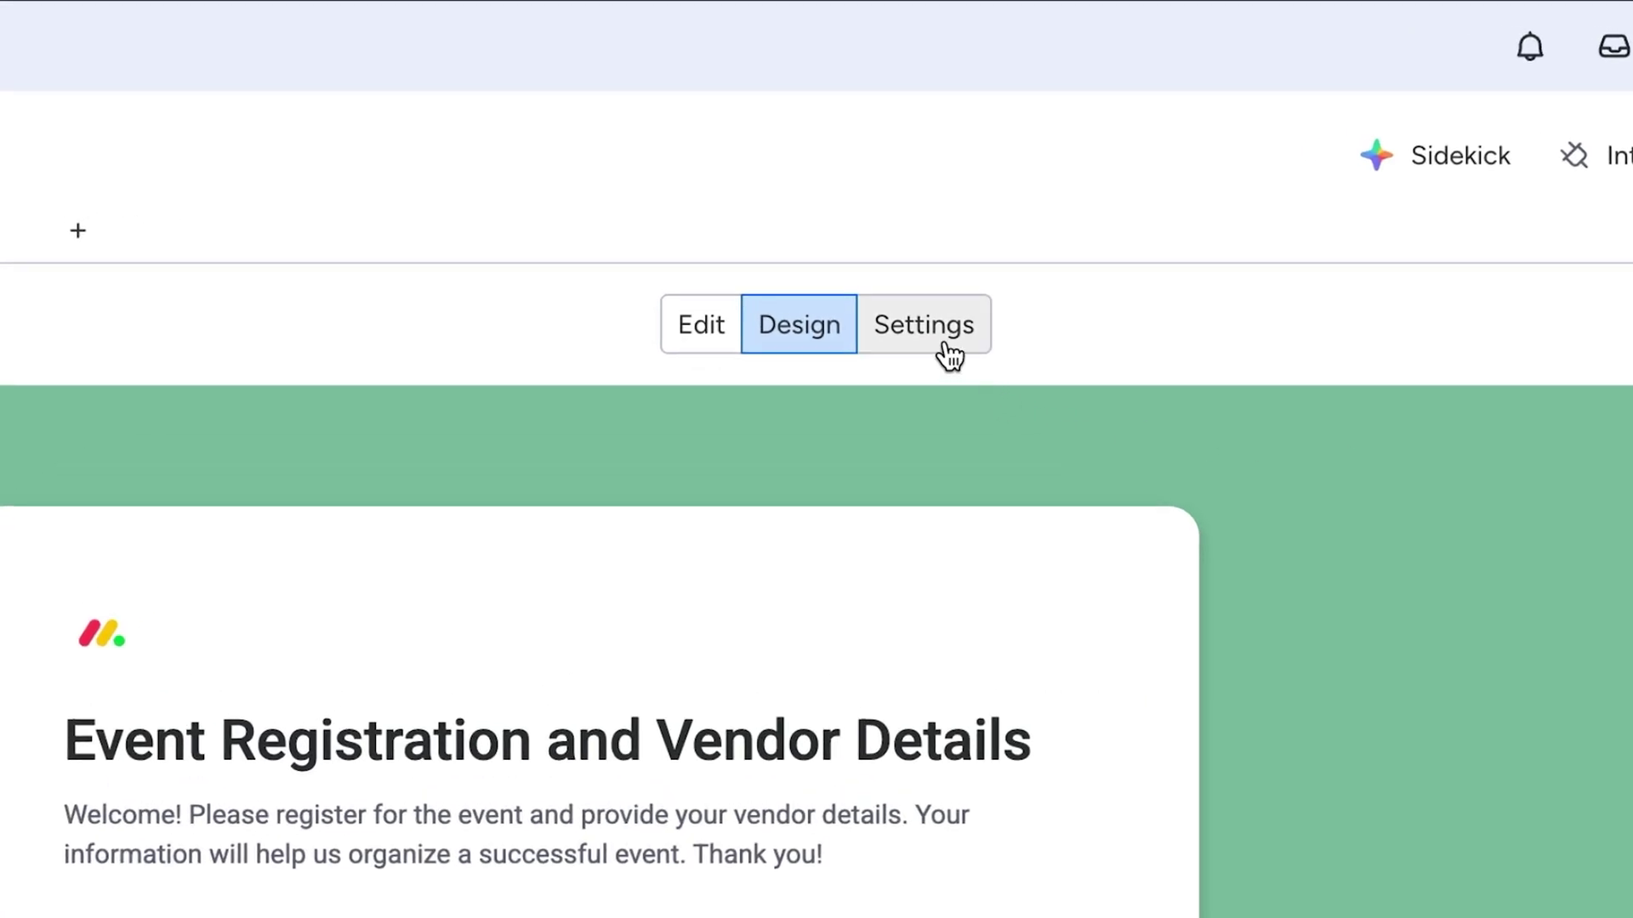
{"action": "left_click", "coordinate": [947, 344]}
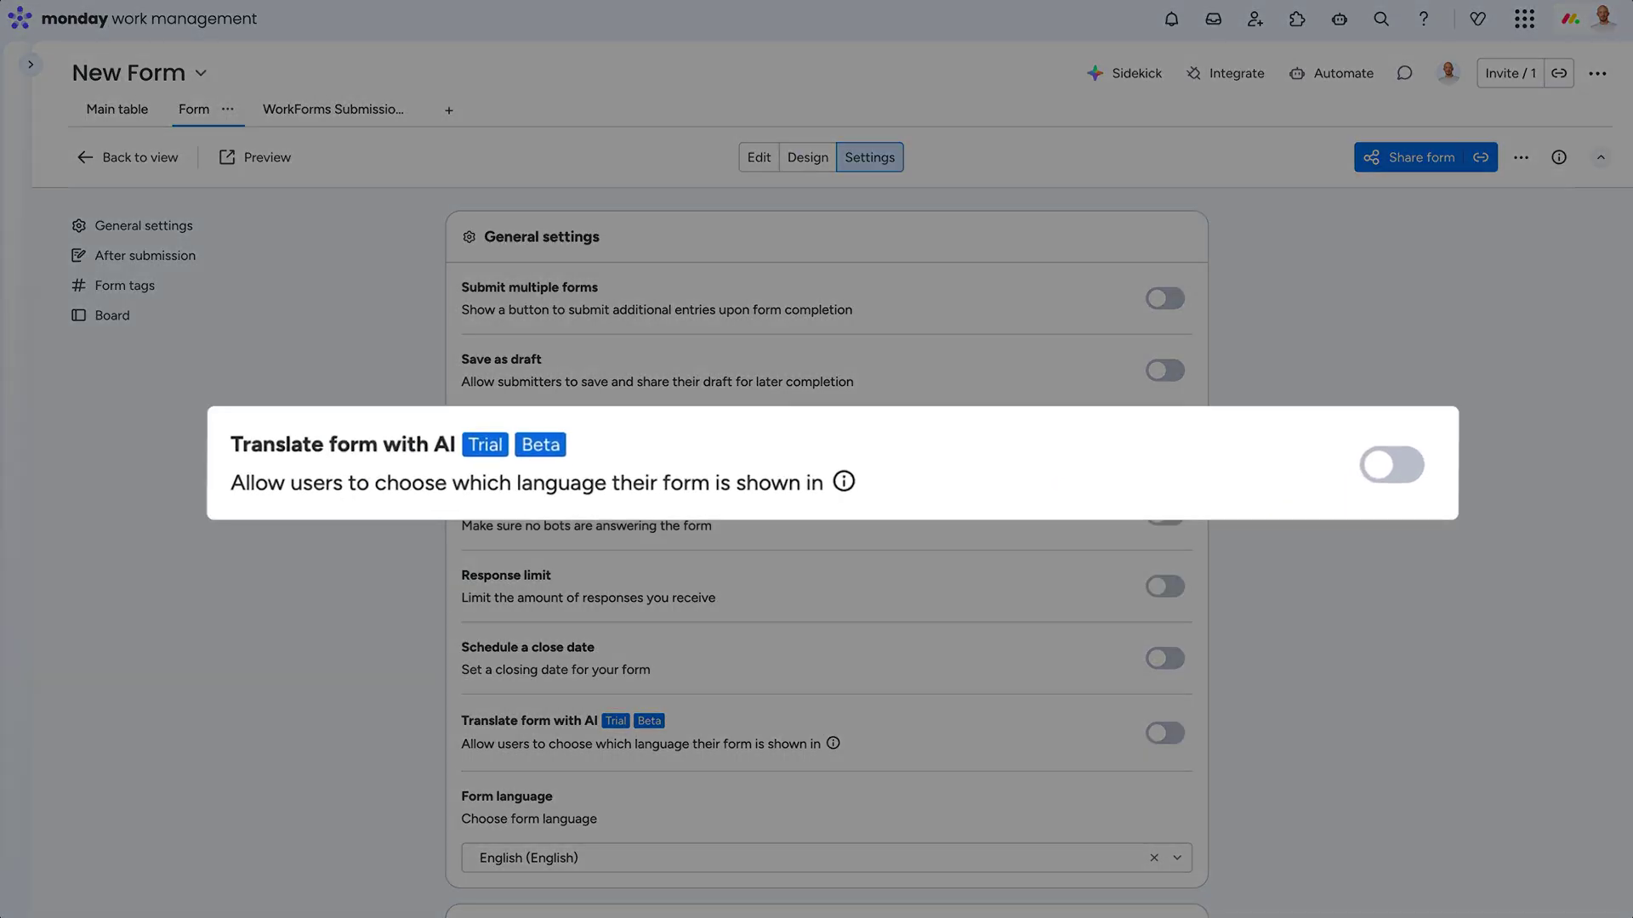
{"action": "scroll", "coordinate": [827, 548], "scroll_direction": "down", "scroll_amount": 1}
{"action": "scroll", "coordinate": [827, 548], "scroll_direction": "down", "scroll_amount": 3}
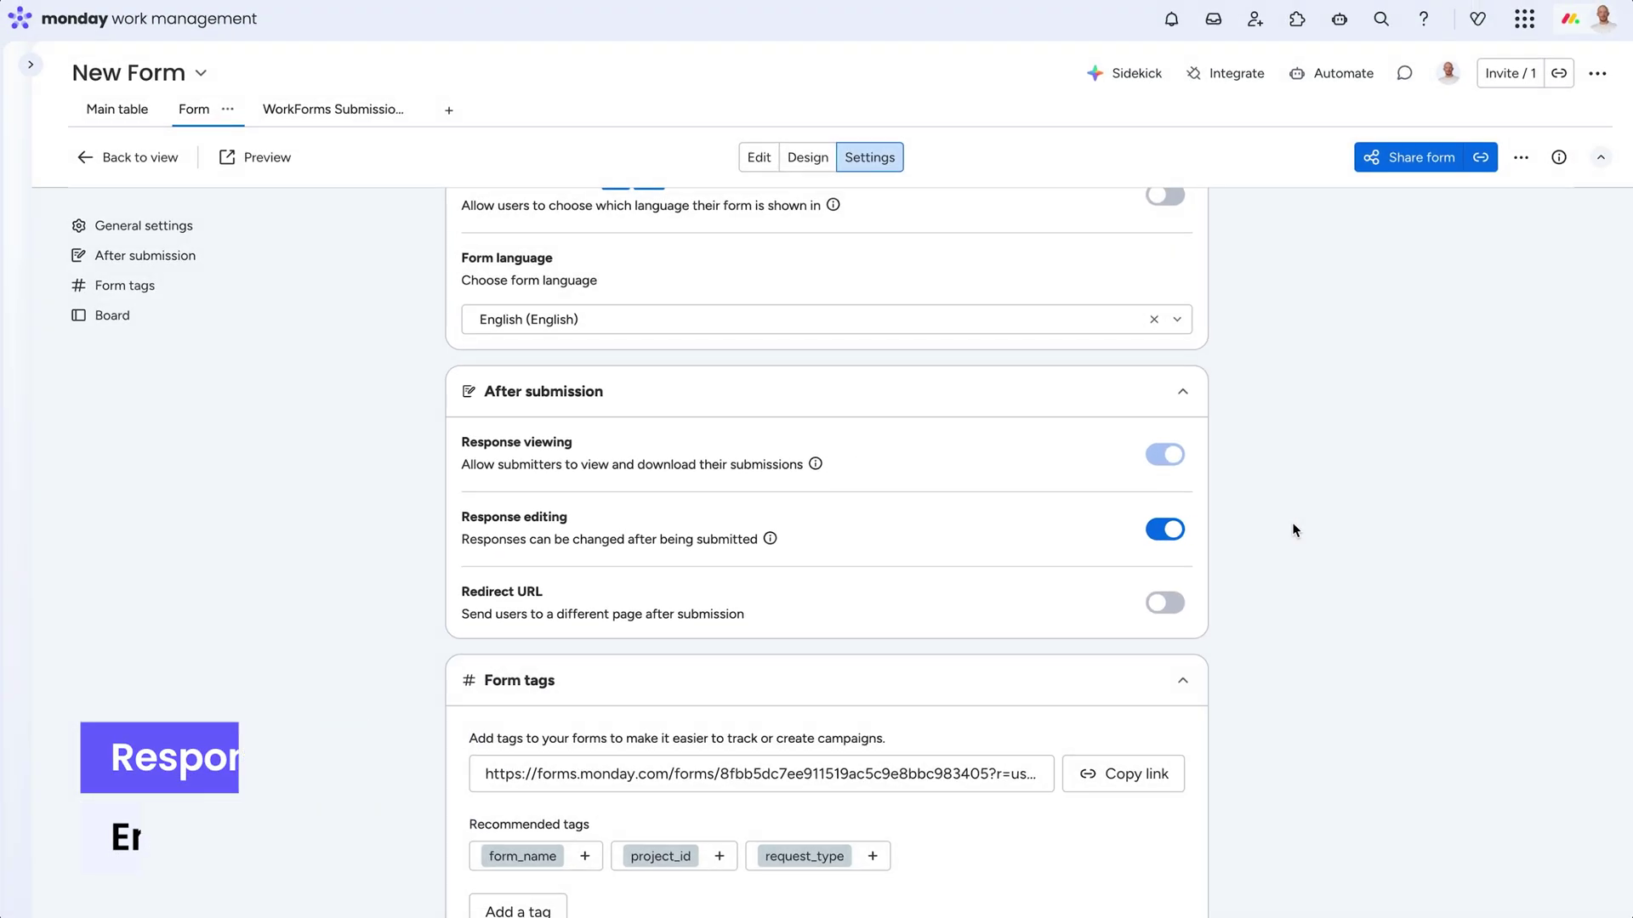
{"action": "scroll", "coordinate": [1293, 529], "scroll_direction": "down", "scroll_amount": 2}
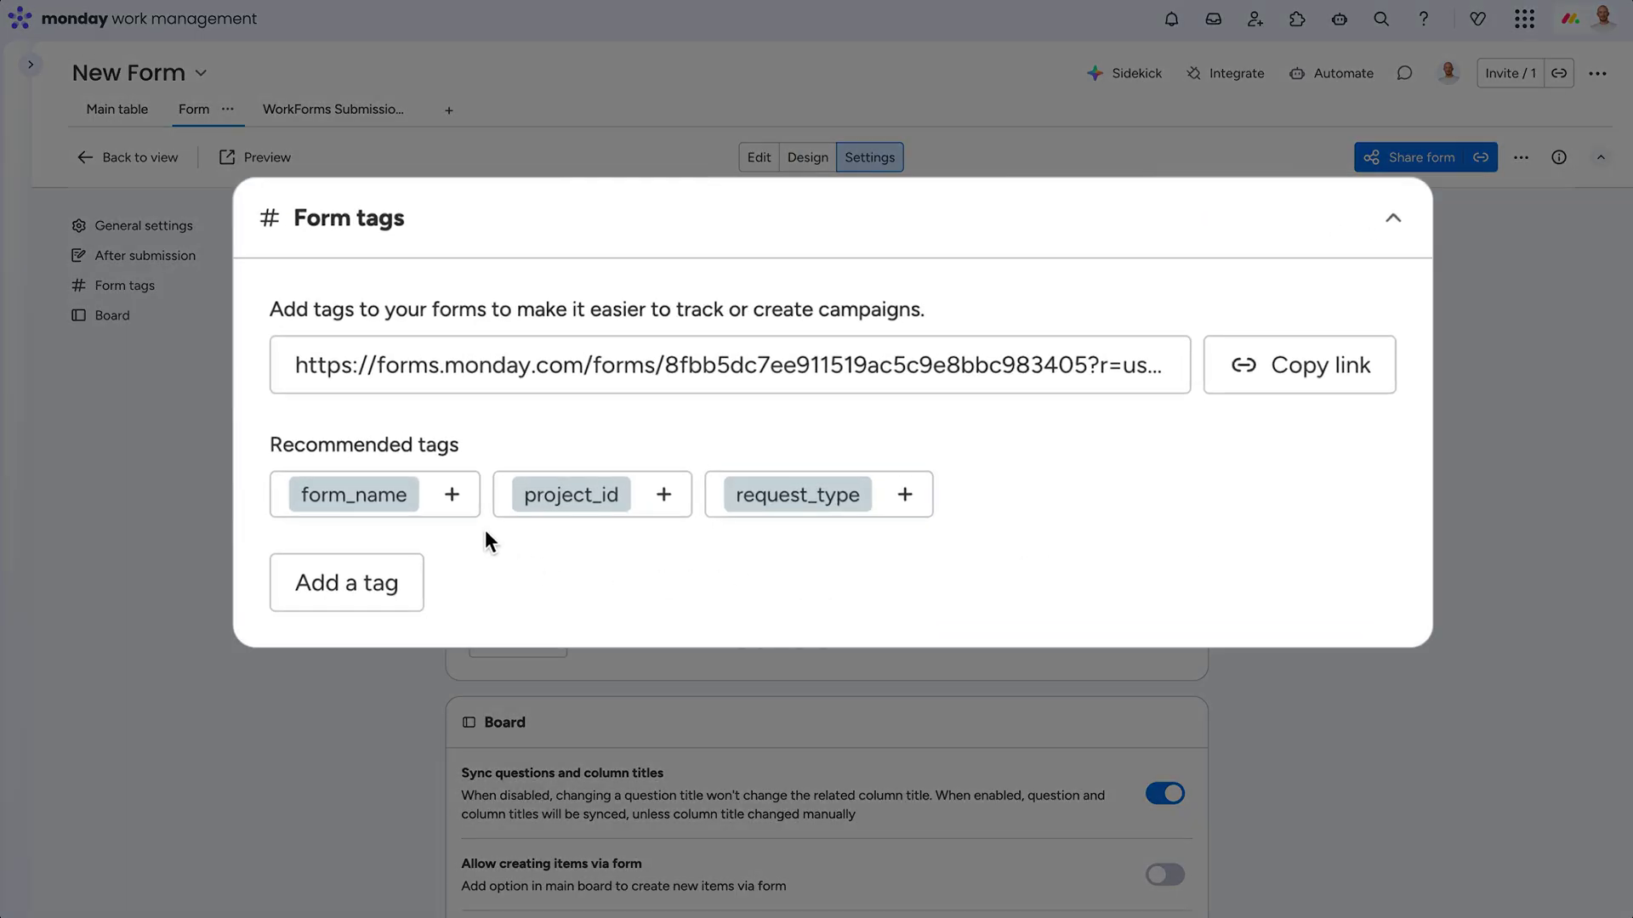
- Add the recommended form_name tag under Form tags in Settings
{"action": "left_click", "coordinate": [451, 495]}
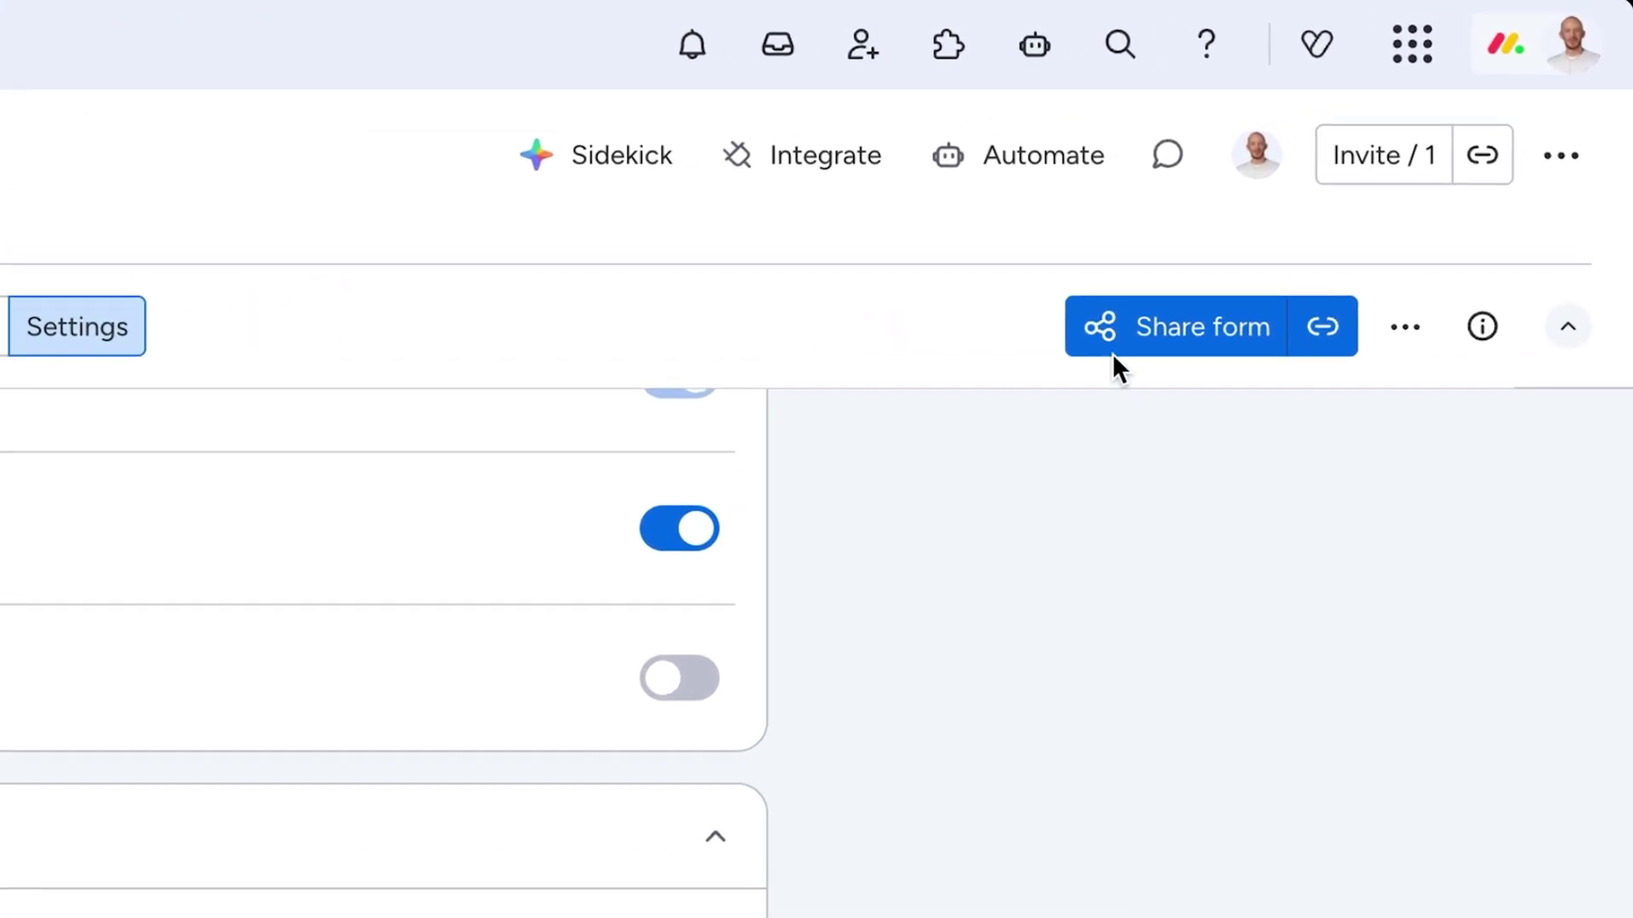
- Turn on Shorten URL and Password protection in the form's share options
{"action": "left_click", "coordinate": [1115, 360]}
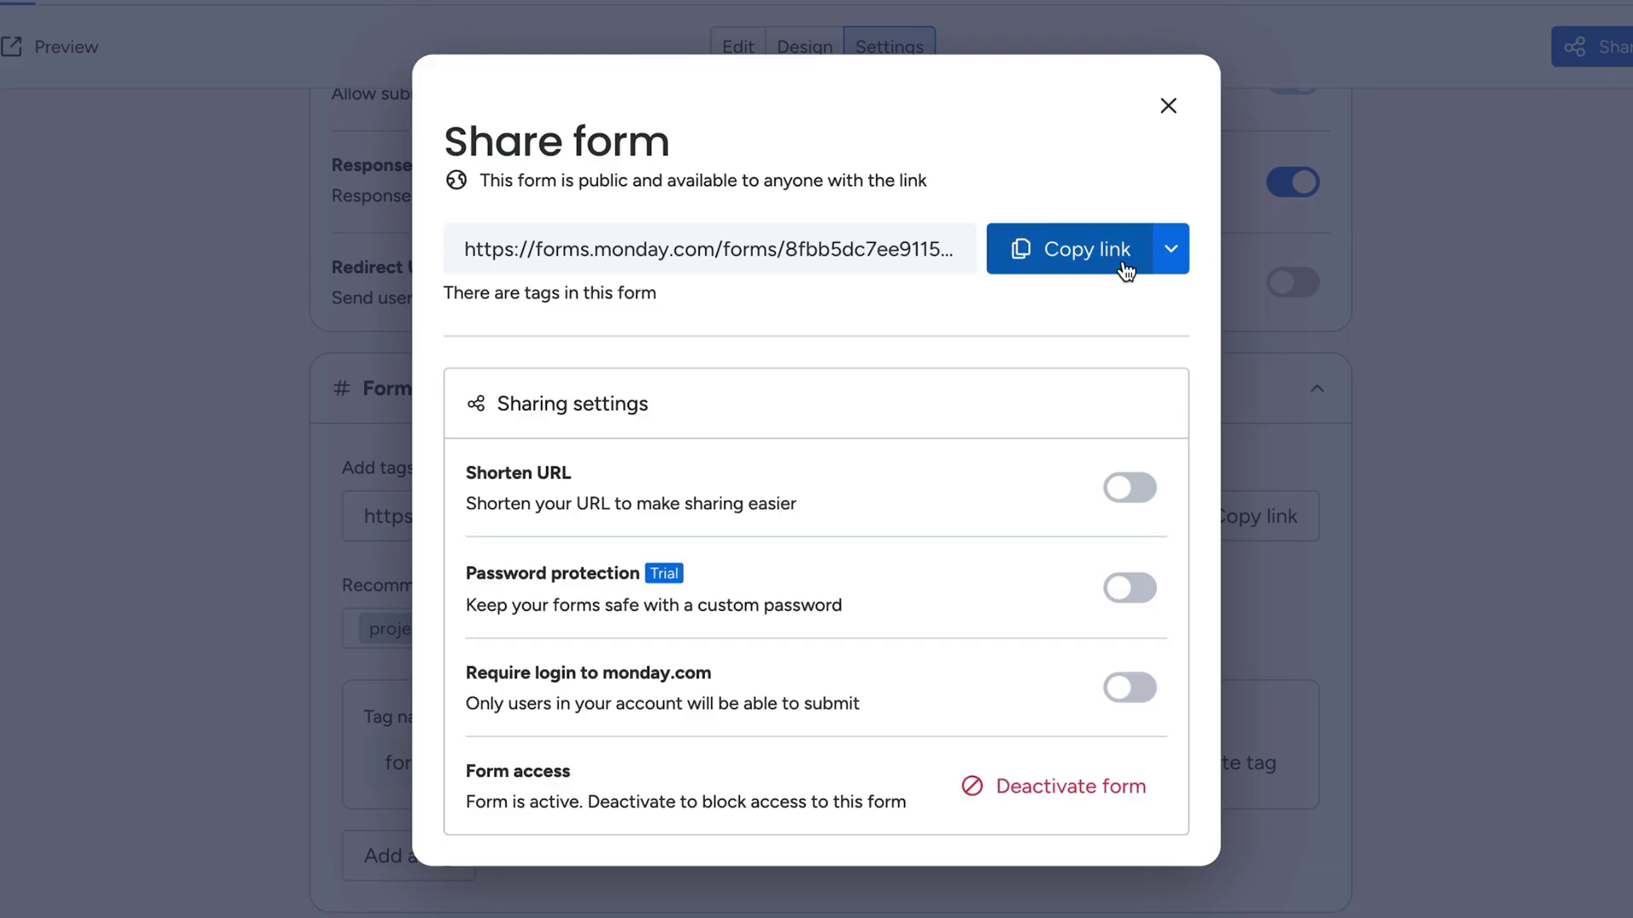
{"action": "left_click", "coordinate": [1169, 256]}
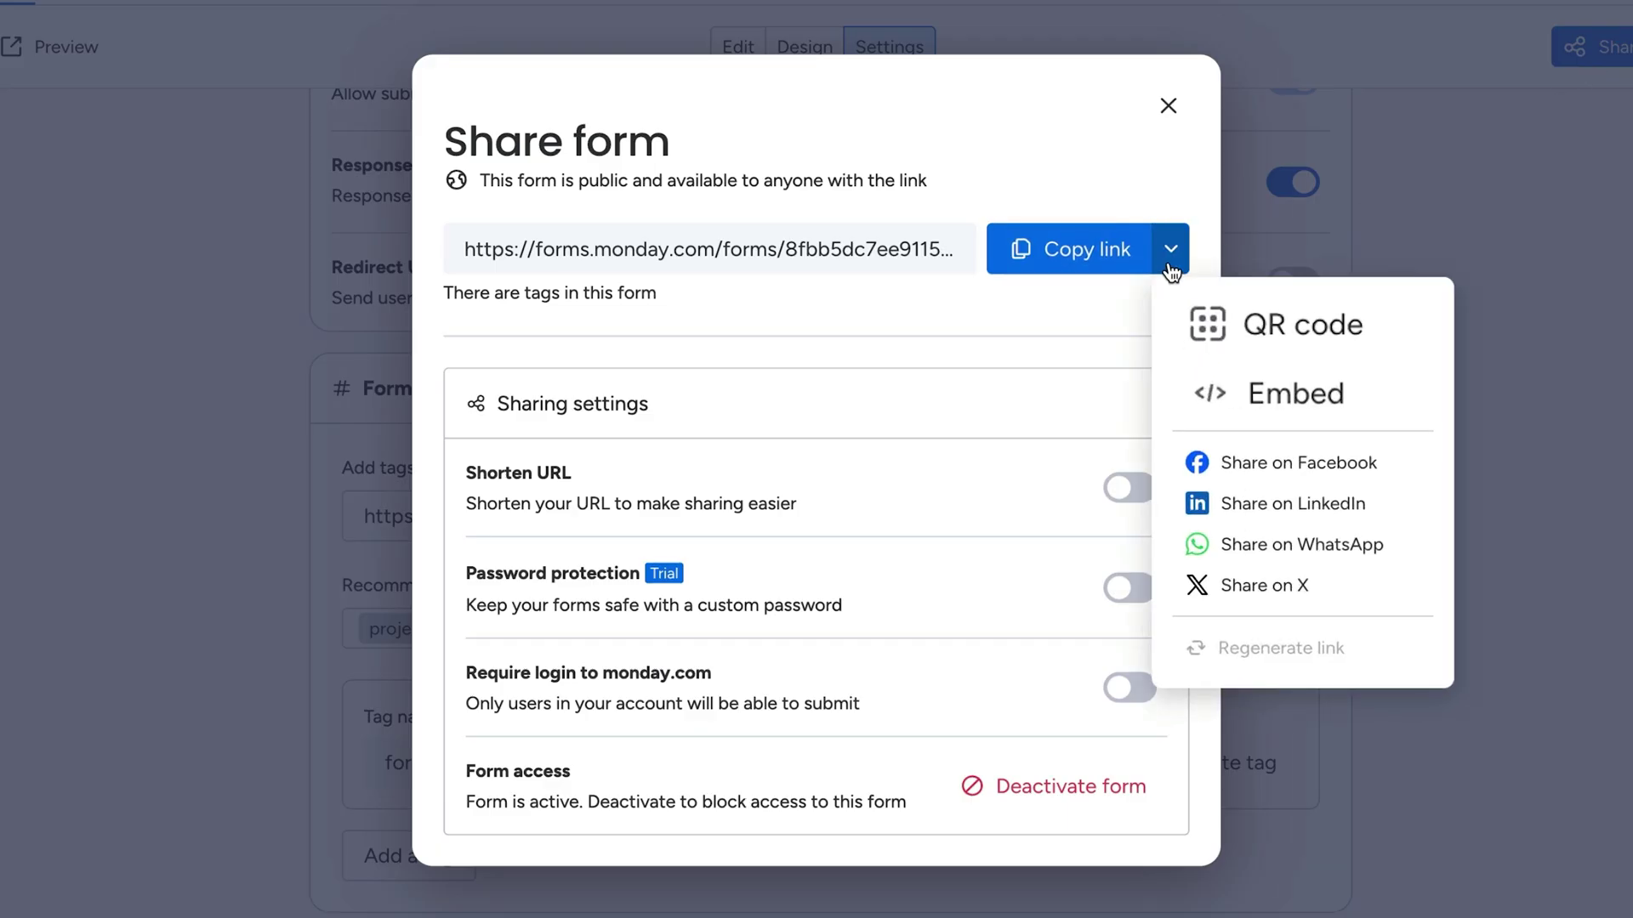
{"action": "left_click", "coordinate": [1170, 262]}
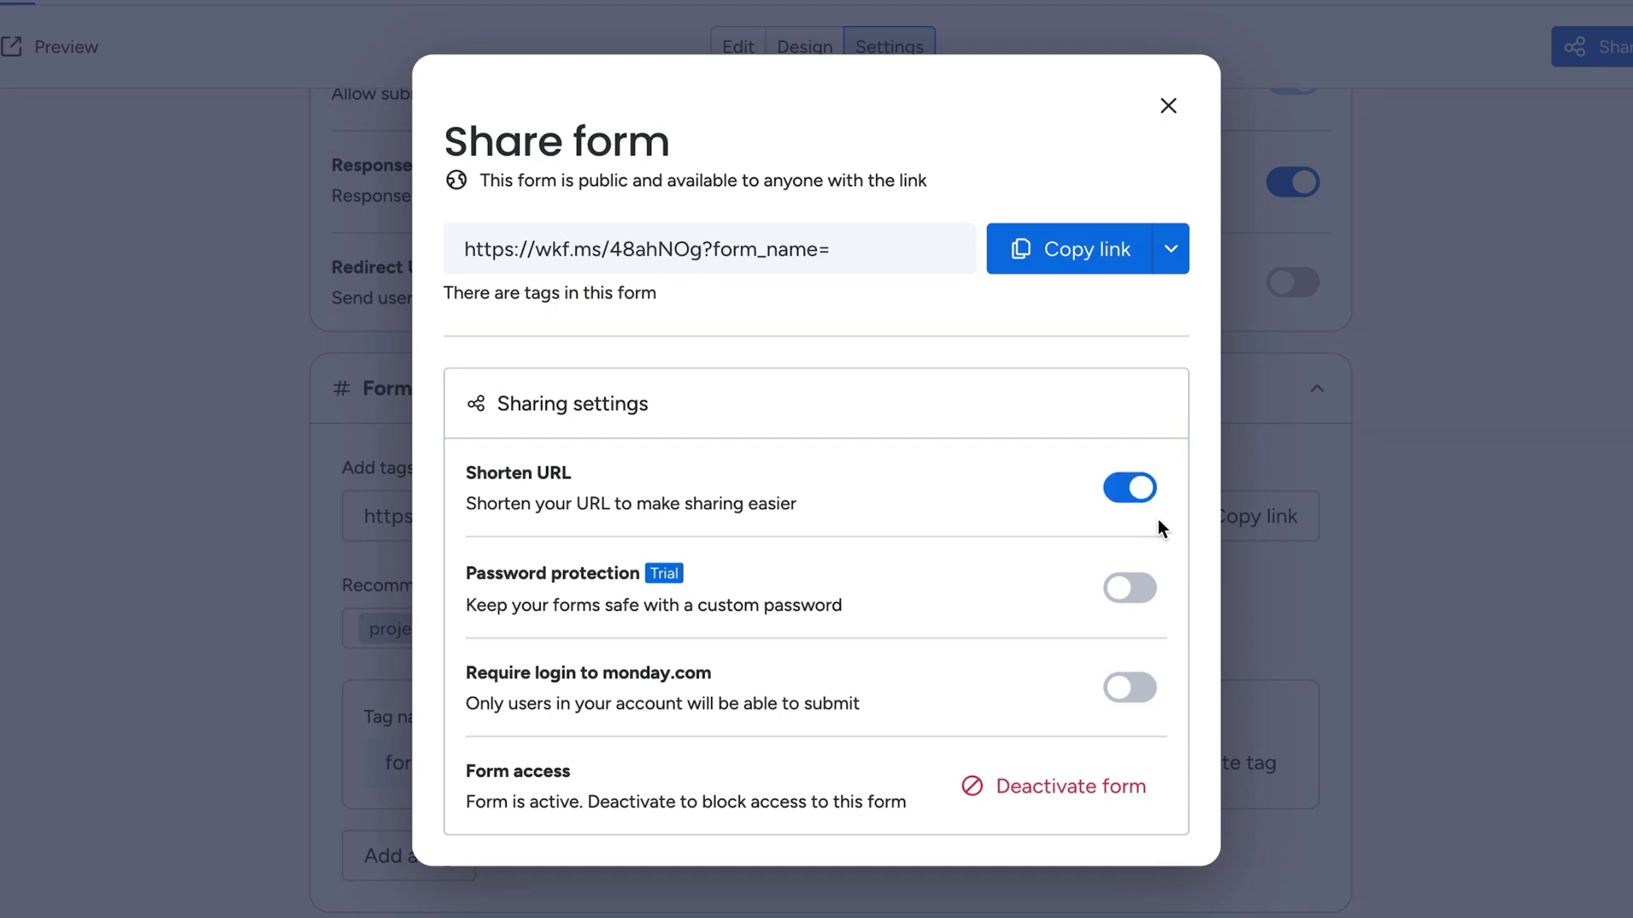
{"action": "left_click", "coordinate": [1130, 589]}
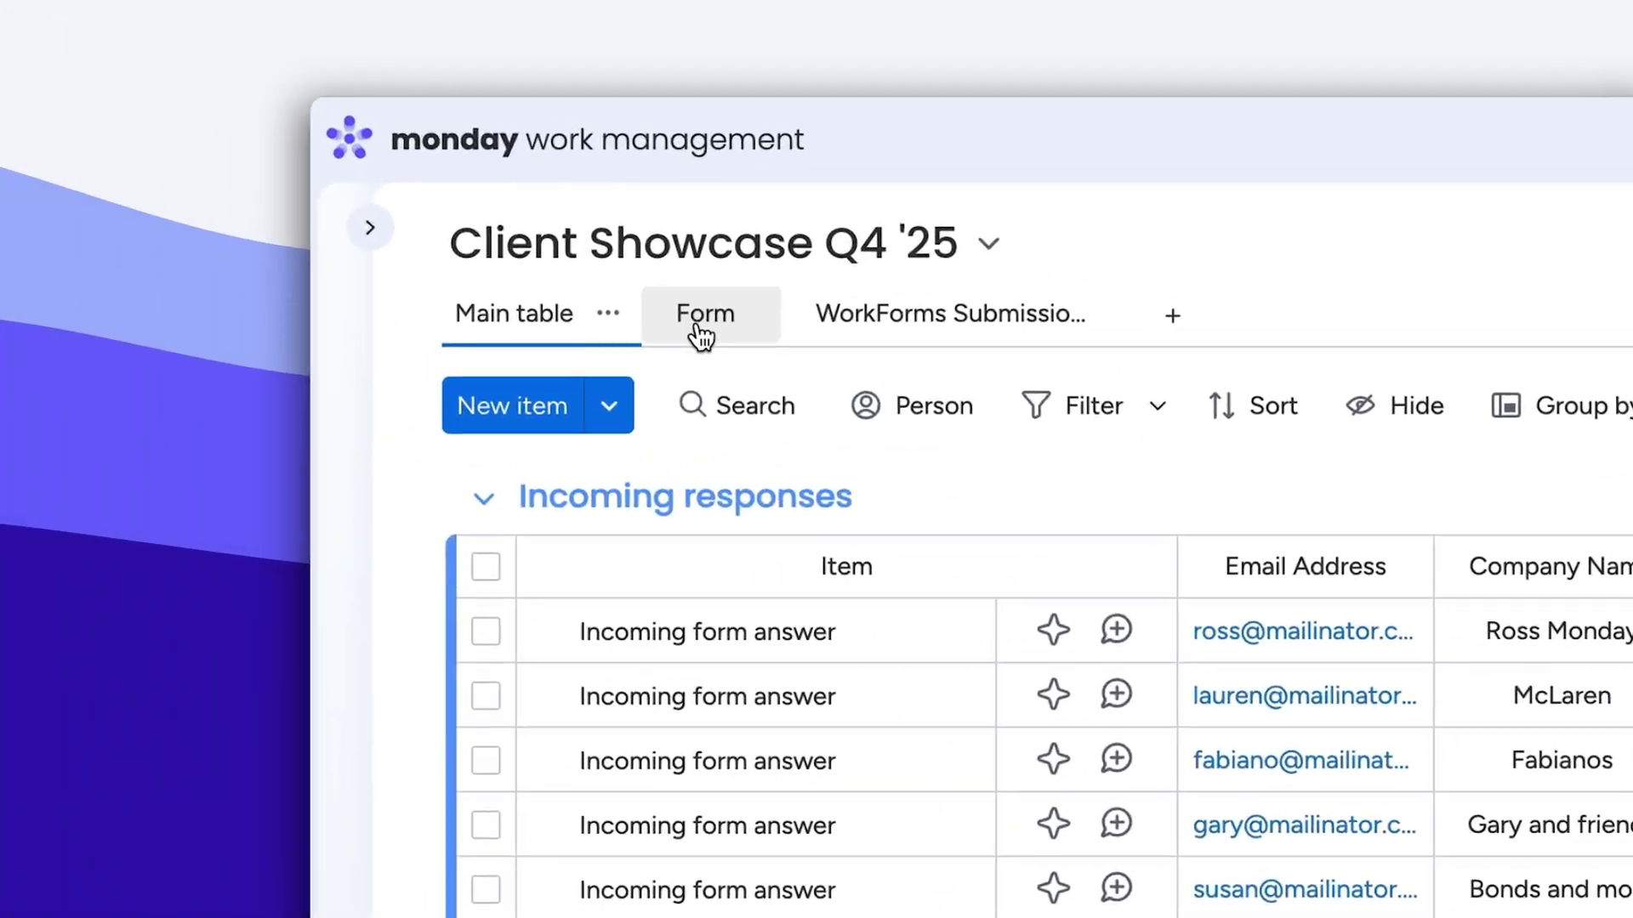
{"action": "left_click", "coordinate": [699, 340]}
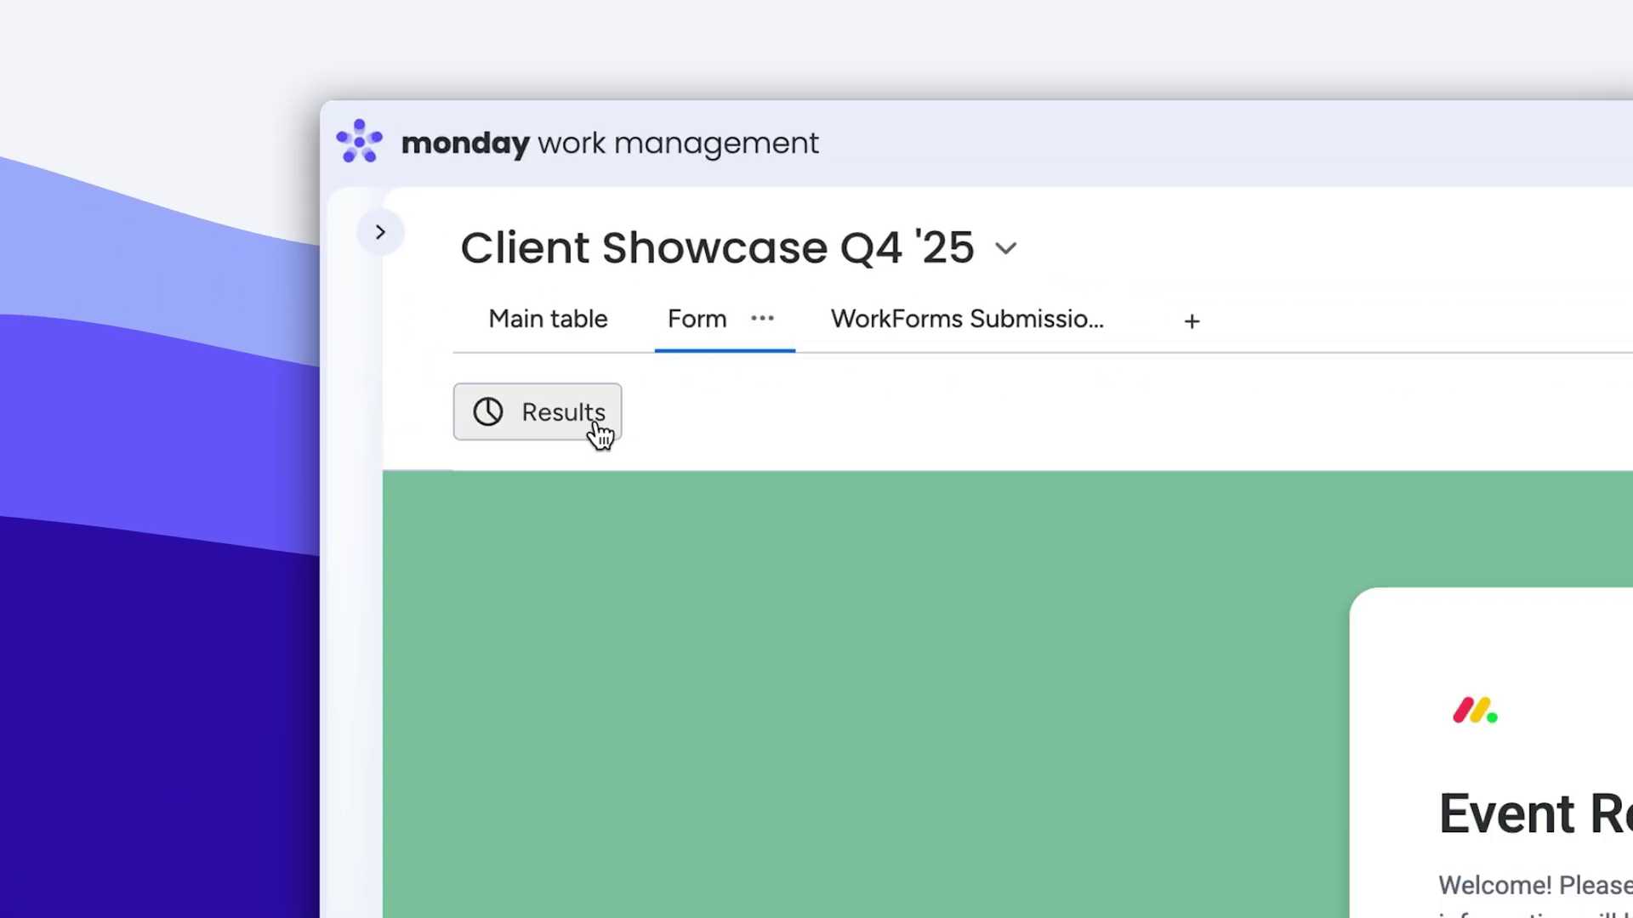
{"action": "left_click", "coordinate": [597, 434]}
{"action": "scroll", "coordinate": [399, 263], "scroll_direction": "down", "scroll_amount": 1}
{"action": "scroll", "coordinate": [399, 265], "scroll_direction": "down", "scroll_amount": 3}
{"action": "scroll", "coordinate": [399, 264], "scroll_direction": "down", "scroll_amount": 3}
{"action": "scroll", "coordinate": [400, 264], "scroll_direction": "down", "scroll_amount": 3}
{"action": "scroll", "coordinate": [400, 264], "scroll_direction": "down", "scroll_amount": 3}
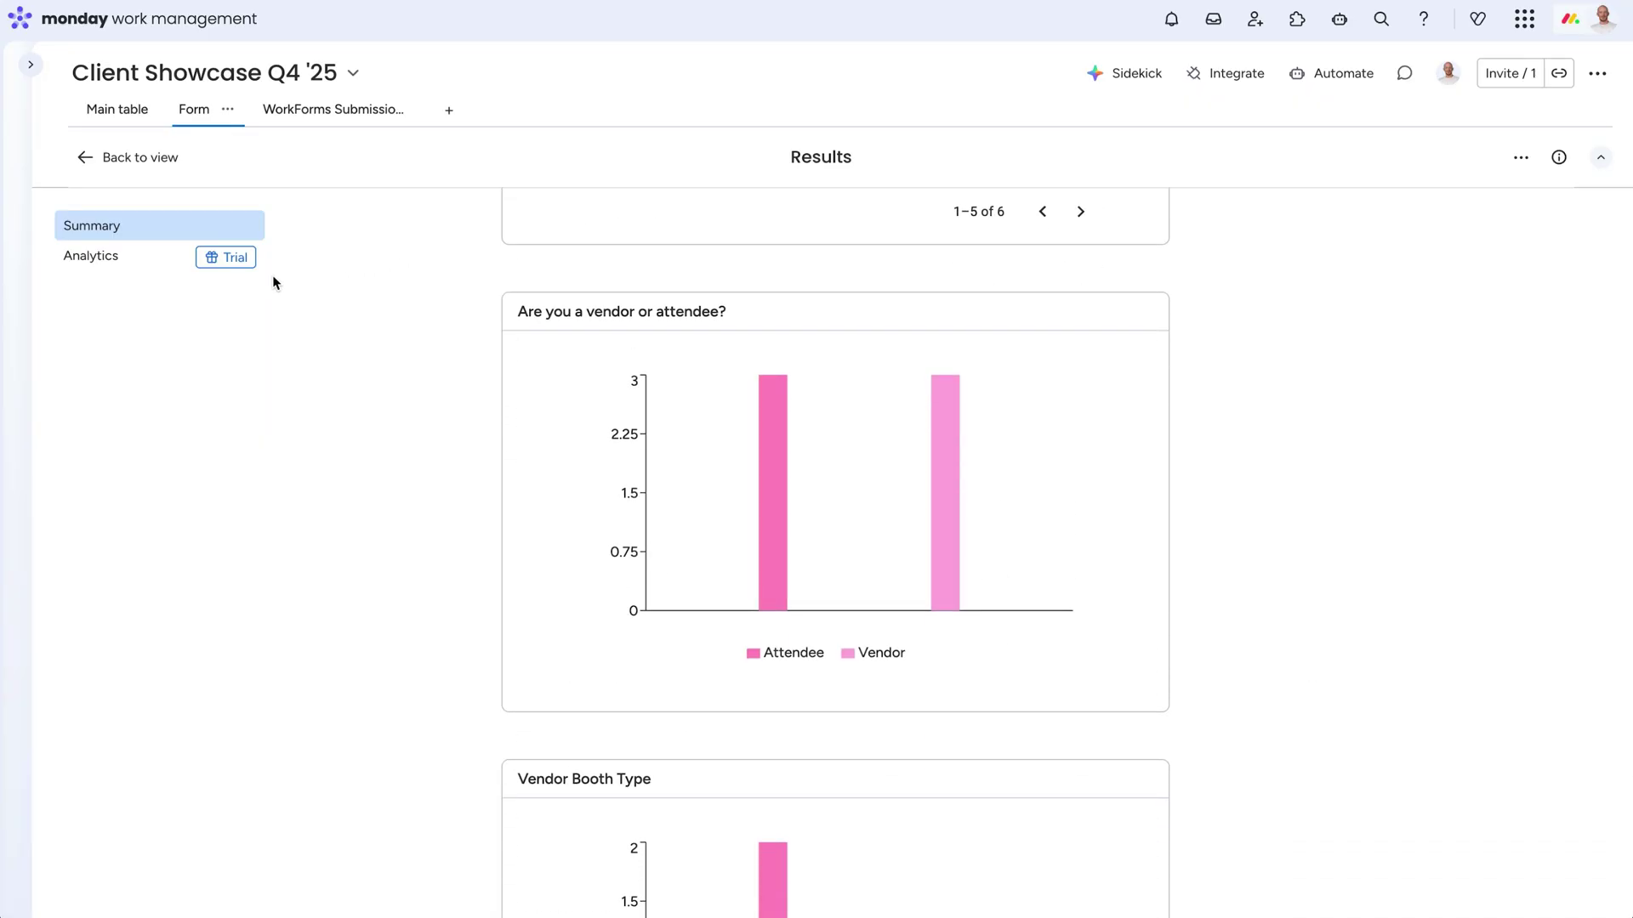
{"action": "left_click", "coordinate": [172, 267]}
{"action": "scroll", "coordinate": [173, 268], "scroll_direction": "down", "scroll_amount": 2}
{"action": "scroll", "coordinate": [175, 270], "scroll_direction": "down", "scroll_amount": 1}
{"action": "scroll", "coordinate": [176, 270], "scroll_direction": "down", "scroll_amount": 1}
{"action": "scroll", "coordinate": [176, 271], "scroll_direction": "down", "scroll_amount": 2}
{"action": "scroll", "coordinate": [175, 270], "scroll_direction": "down", "scroll_amount": 1}
{"action": "scroll", "coordinate": [175, 271], "scroll_direction": "down", "scroll_amount": 2}
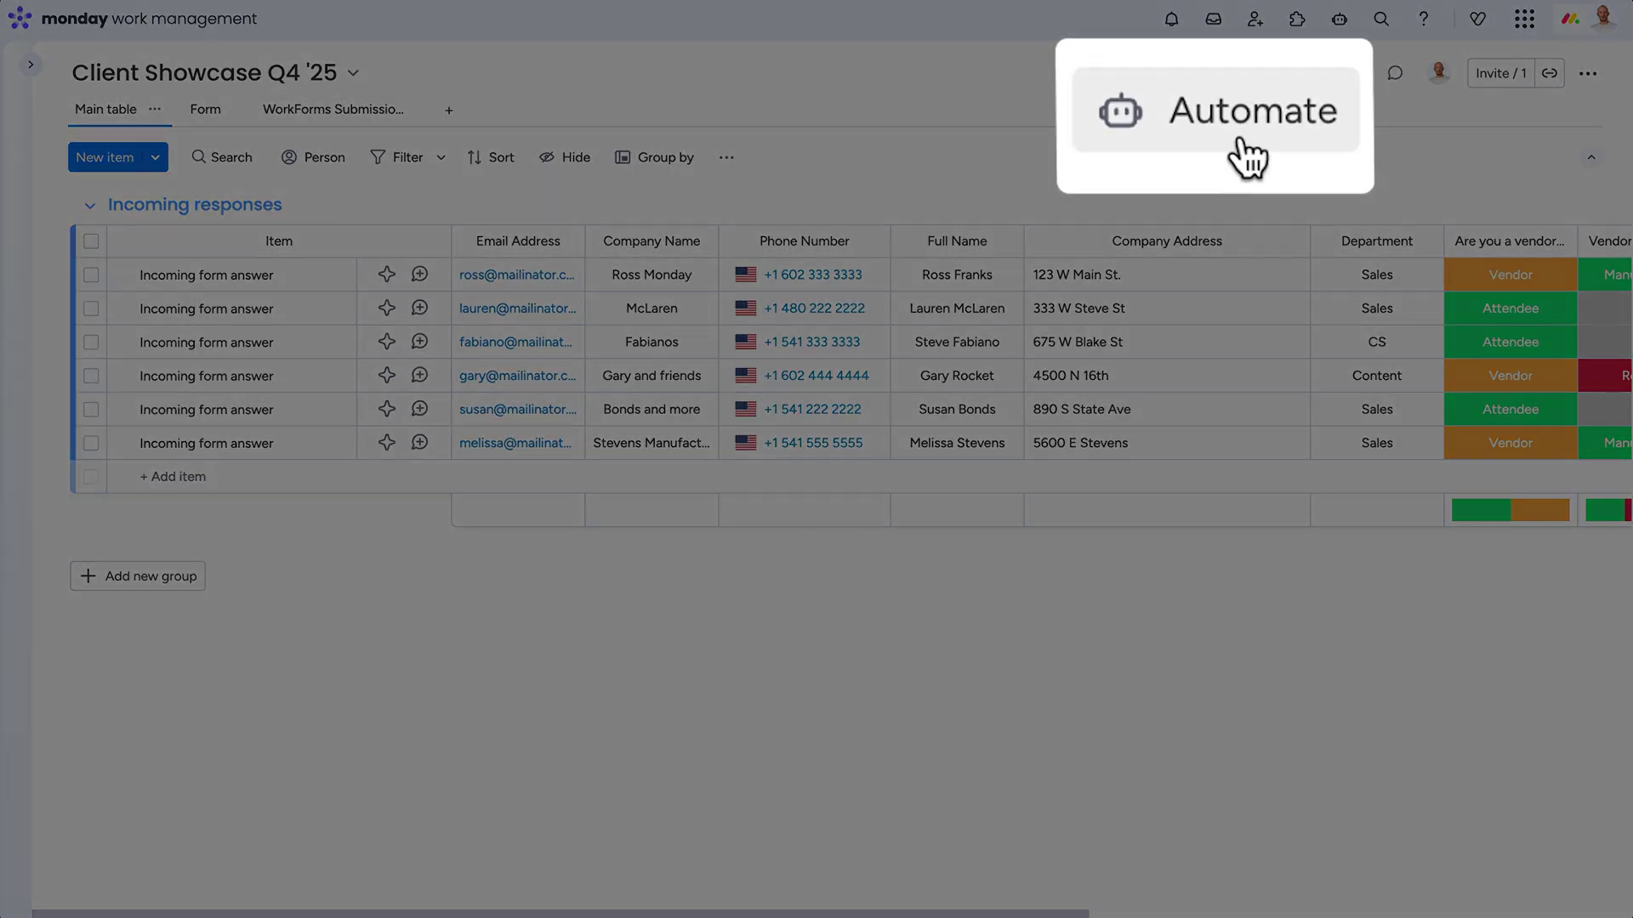
- Browse the WorkForms Automations templates in the board's automations
{"action": "left_click", "coordinate": [1329, 82]}
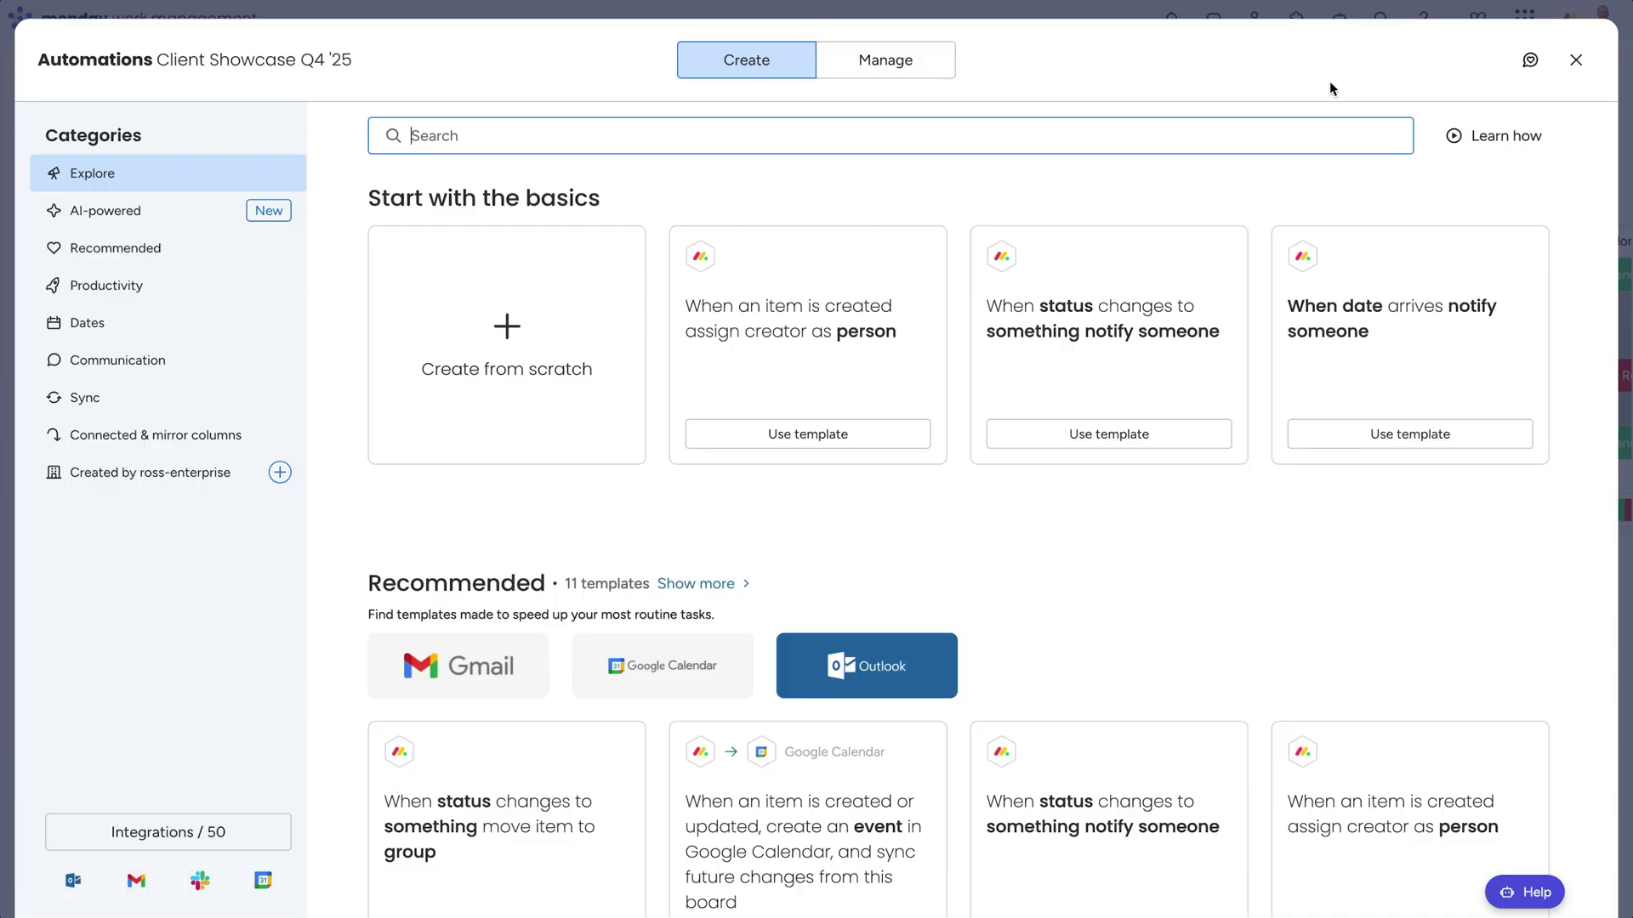
{"action": "type", "text": "workforms"}
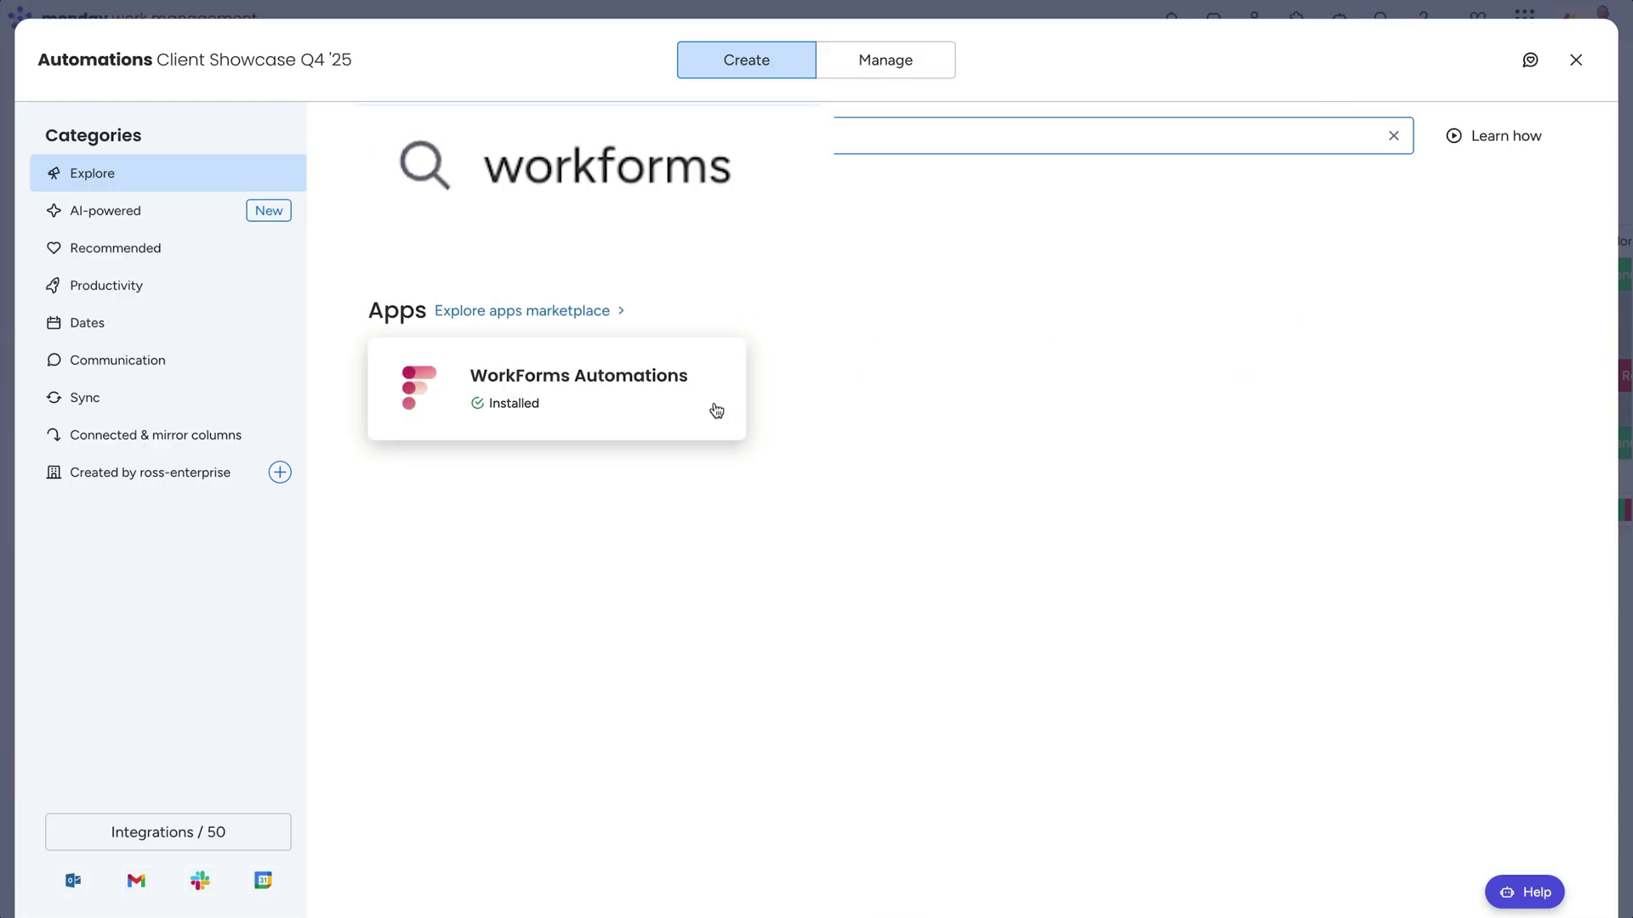
{"action": "left_click", "coordinate": [711, 412]}
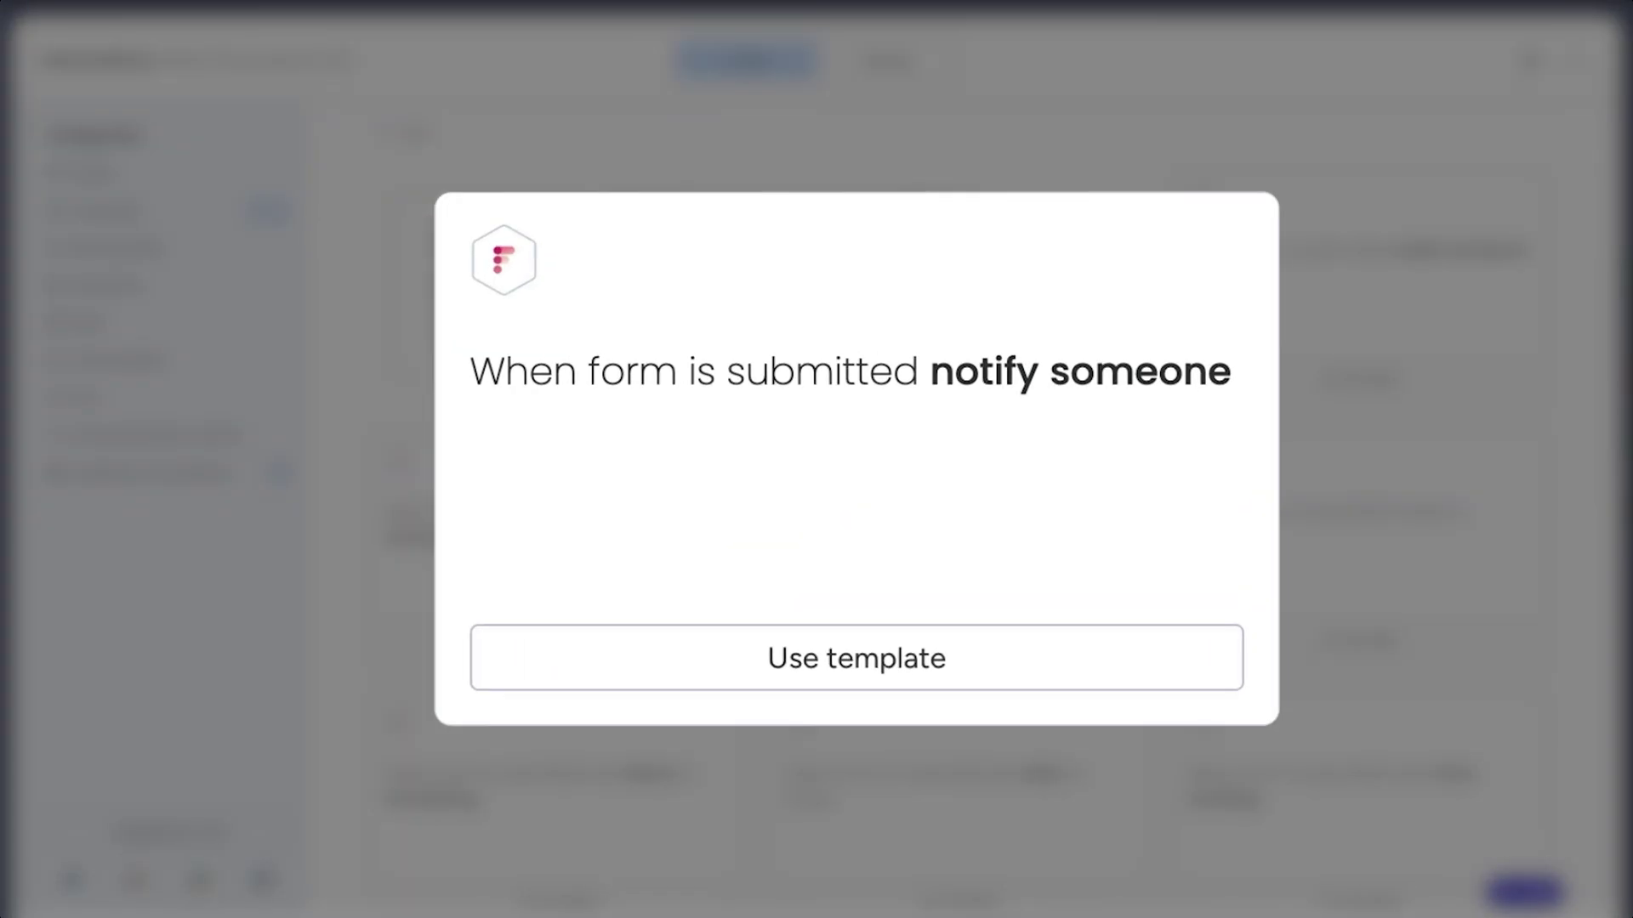
{"action": "scroll", "coordinate": [754, 445], "scroll_direction": "down", "scroll_amount": 2}
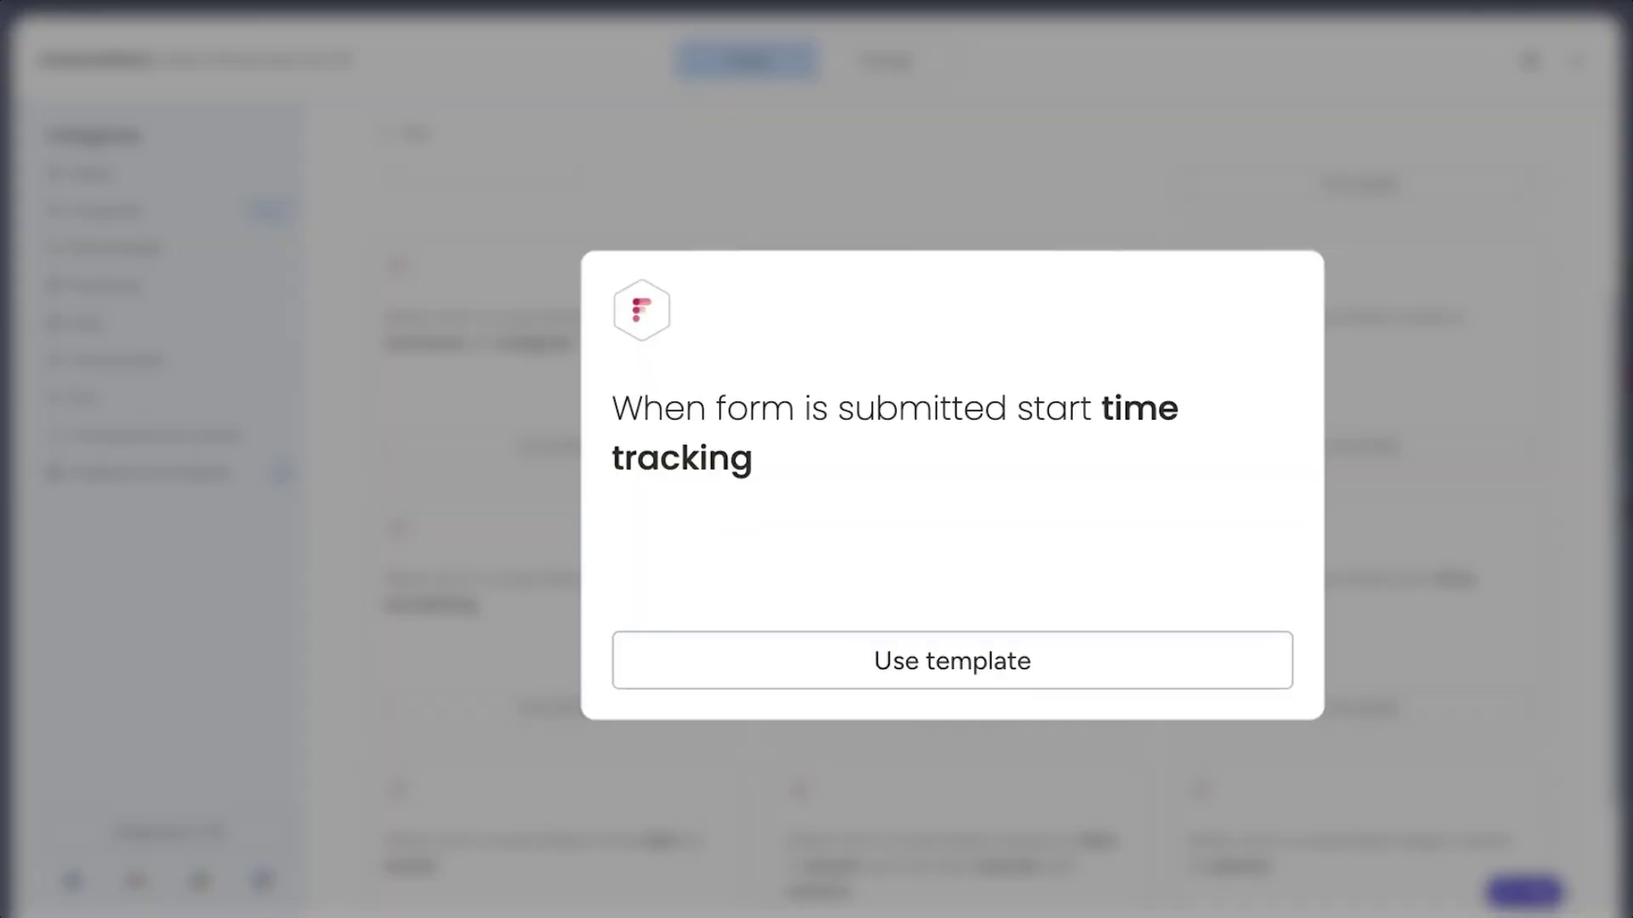